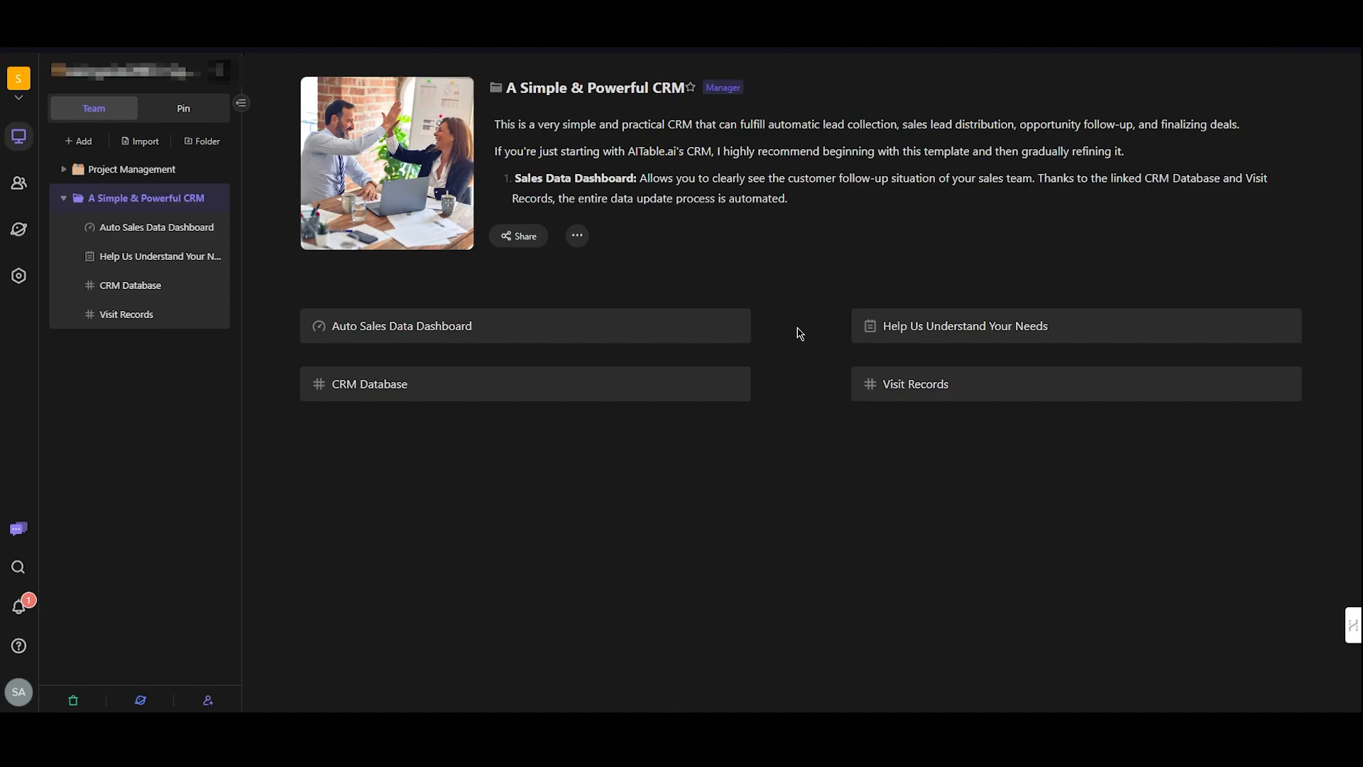
# - Open the CRM Database table and scroll through its nine leads grouped by Stage
pyautogui.click(526, 384)
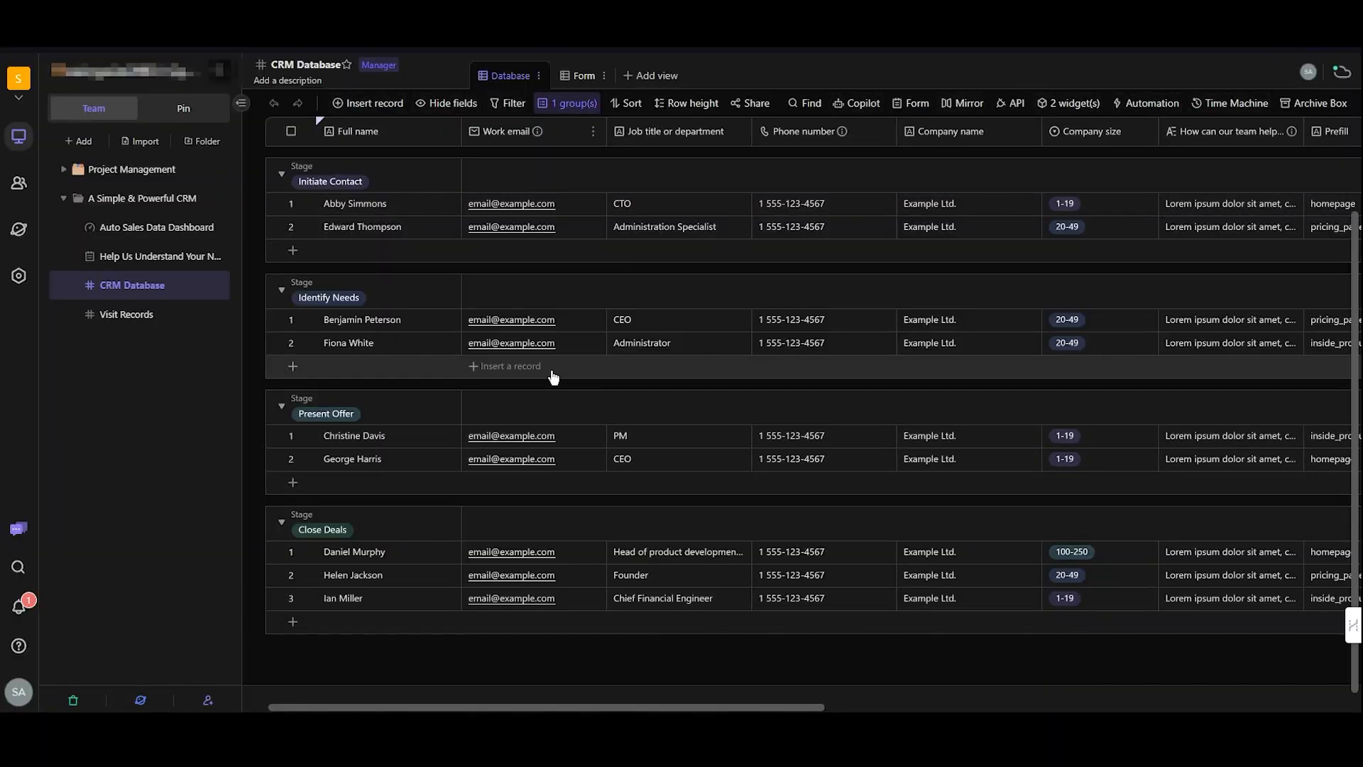
pyautogui.scroll(-2, 554, 376)
pyautogui.scroll(2, 553, 376)
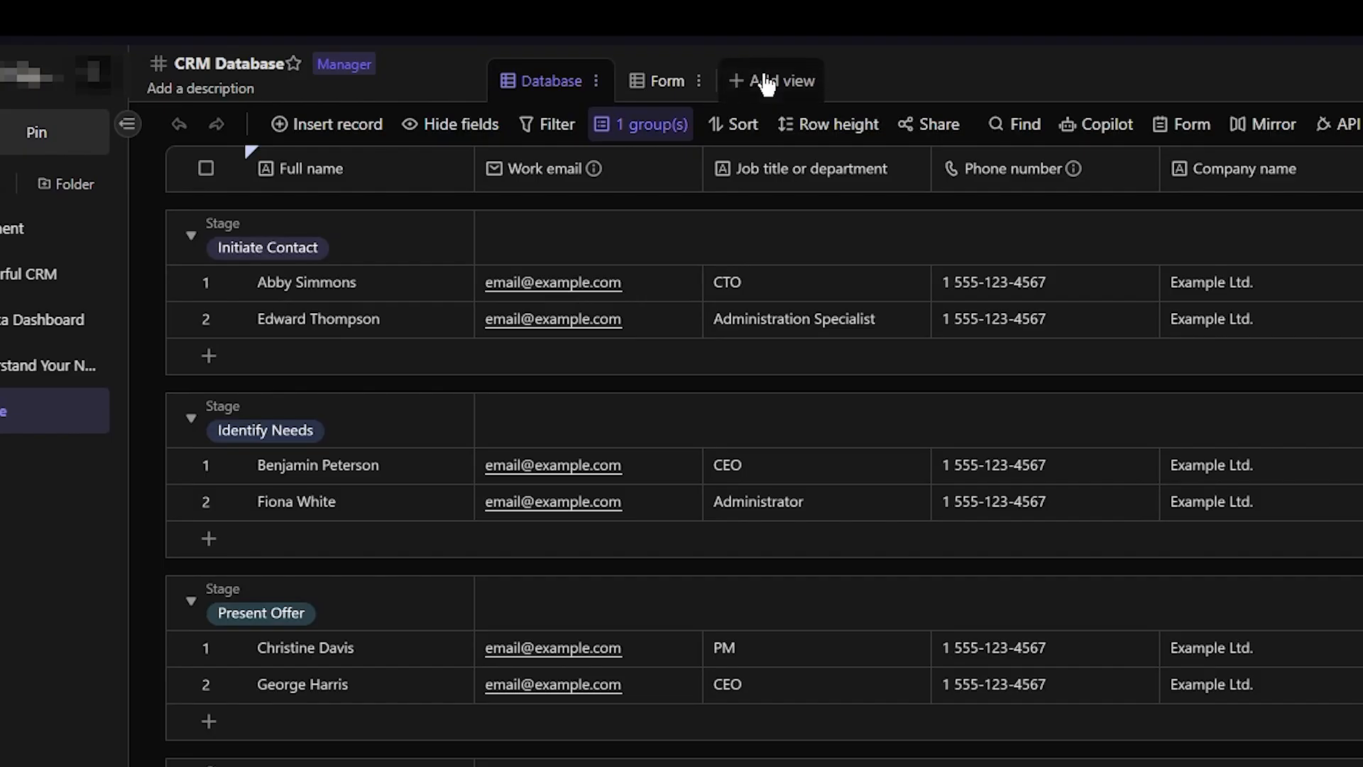
pyautogui.click(645, 73)
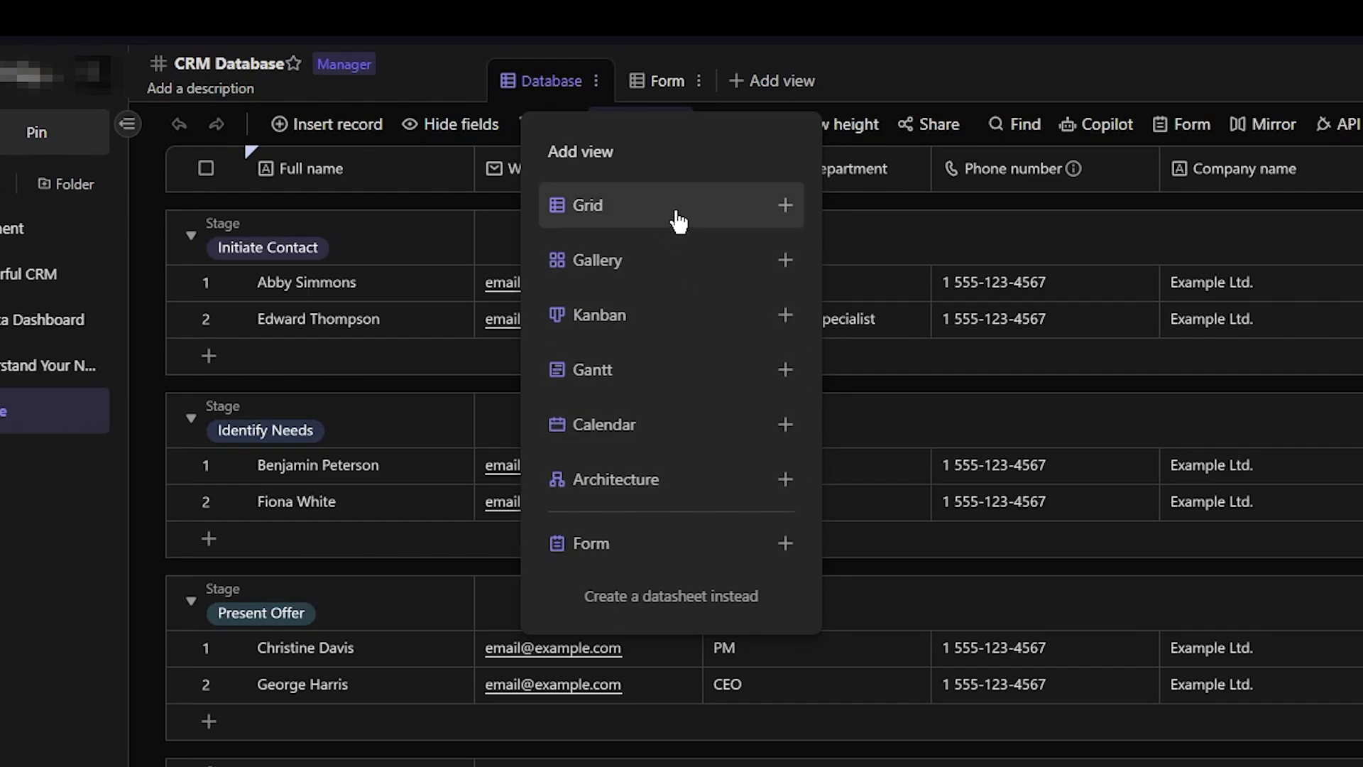
pyautogui.moveTo(678, 220)
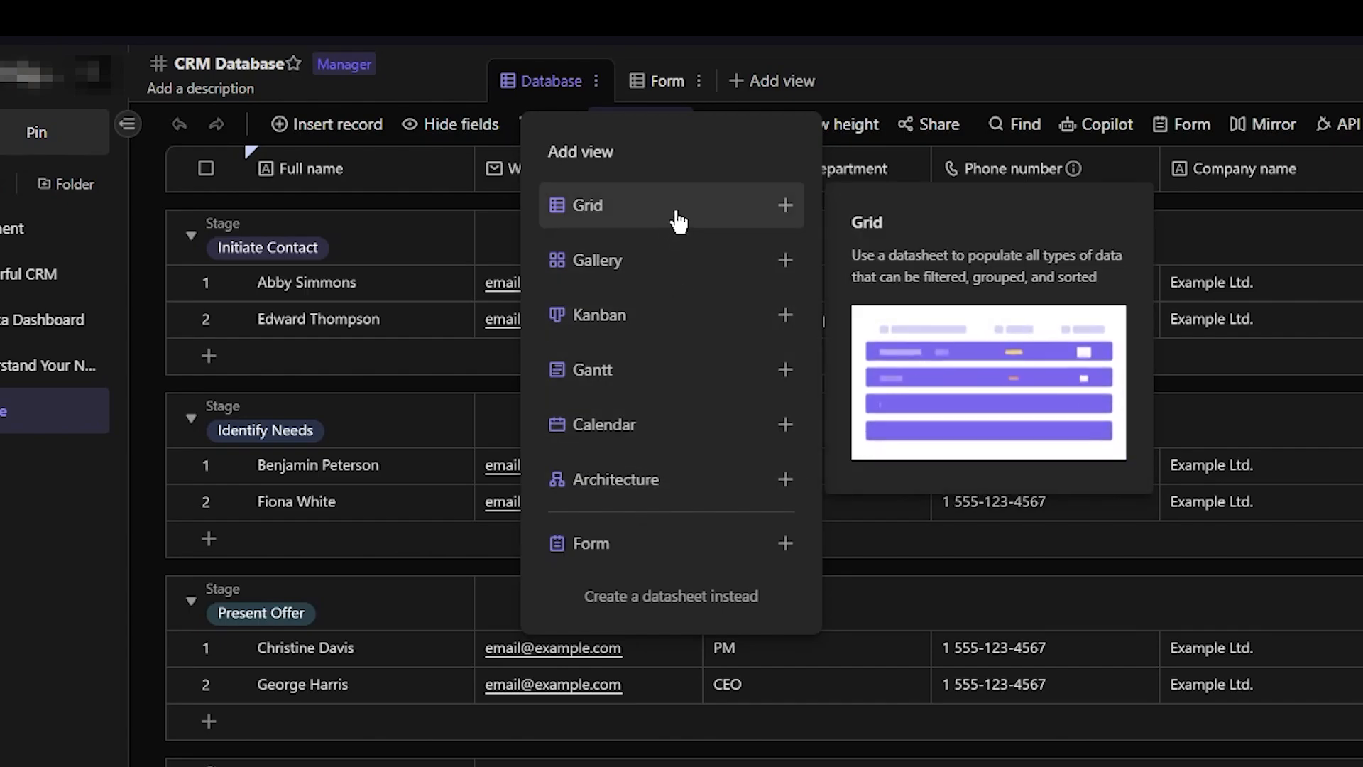
pyautogui.moveTo(639, 286)
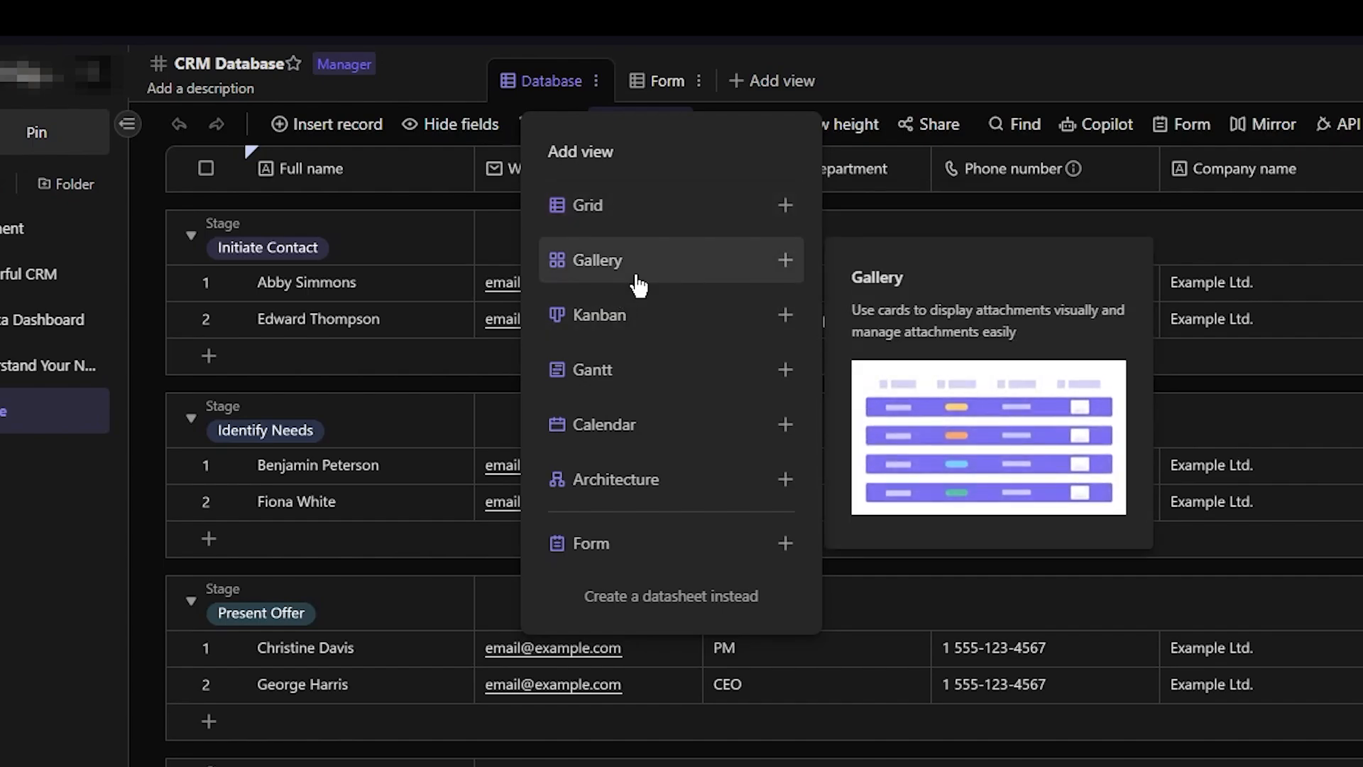
pyautogui.moveTo(623, 321)
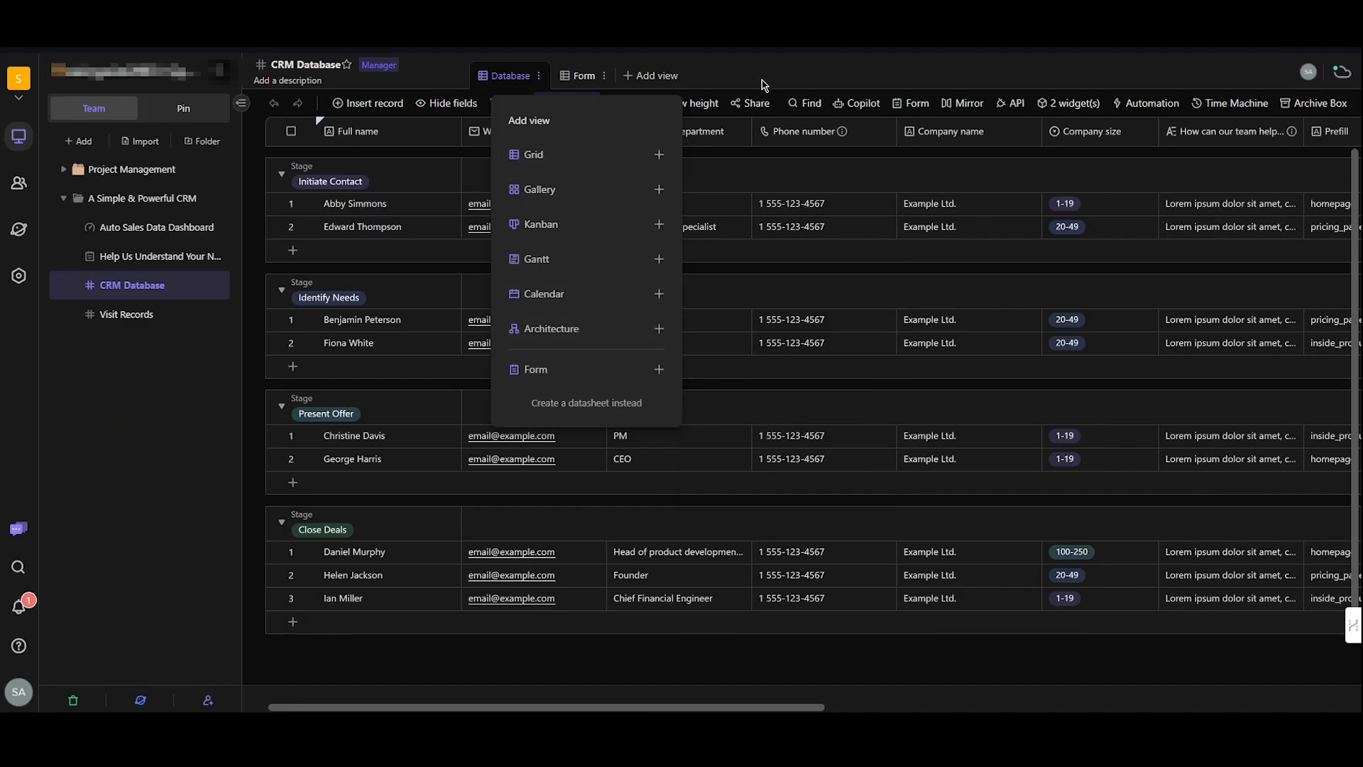
pyautogui.click(949, 89)
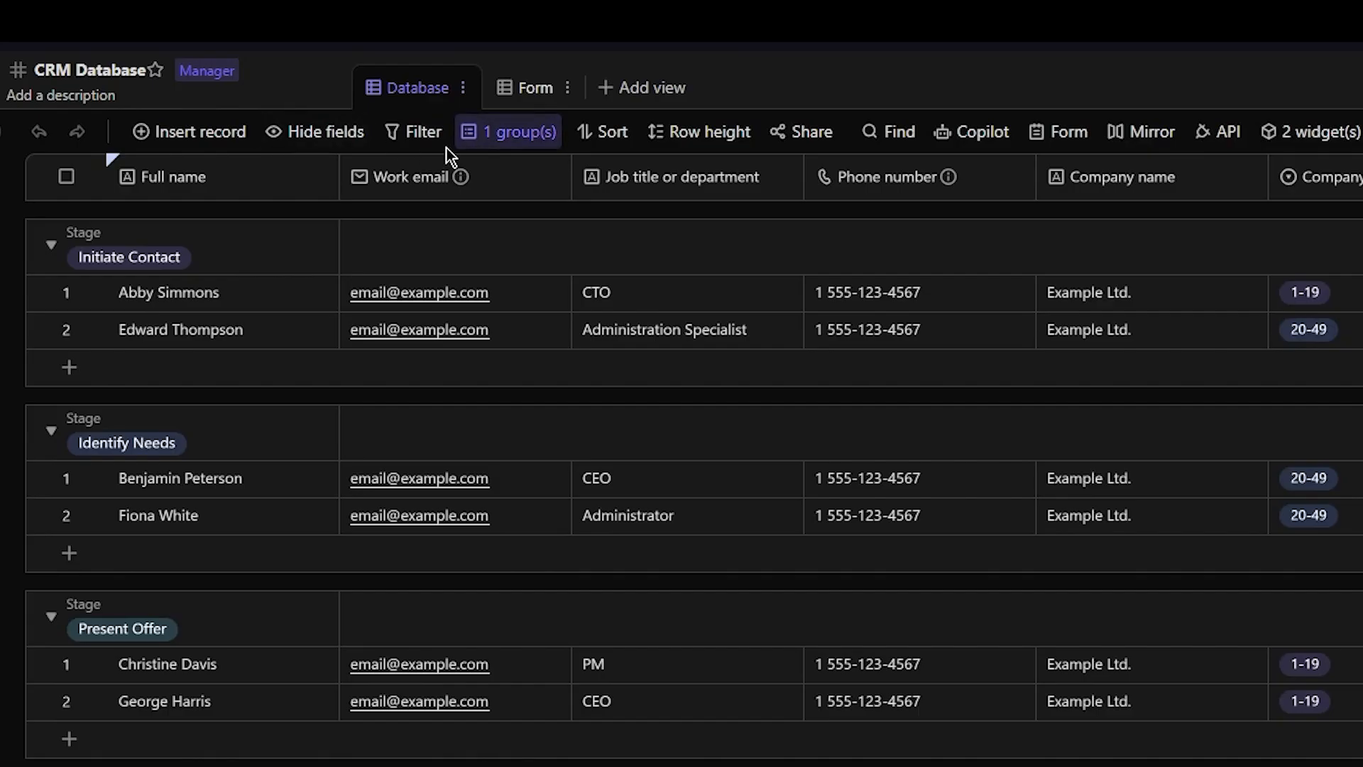
pyautogui.click(514, 106)
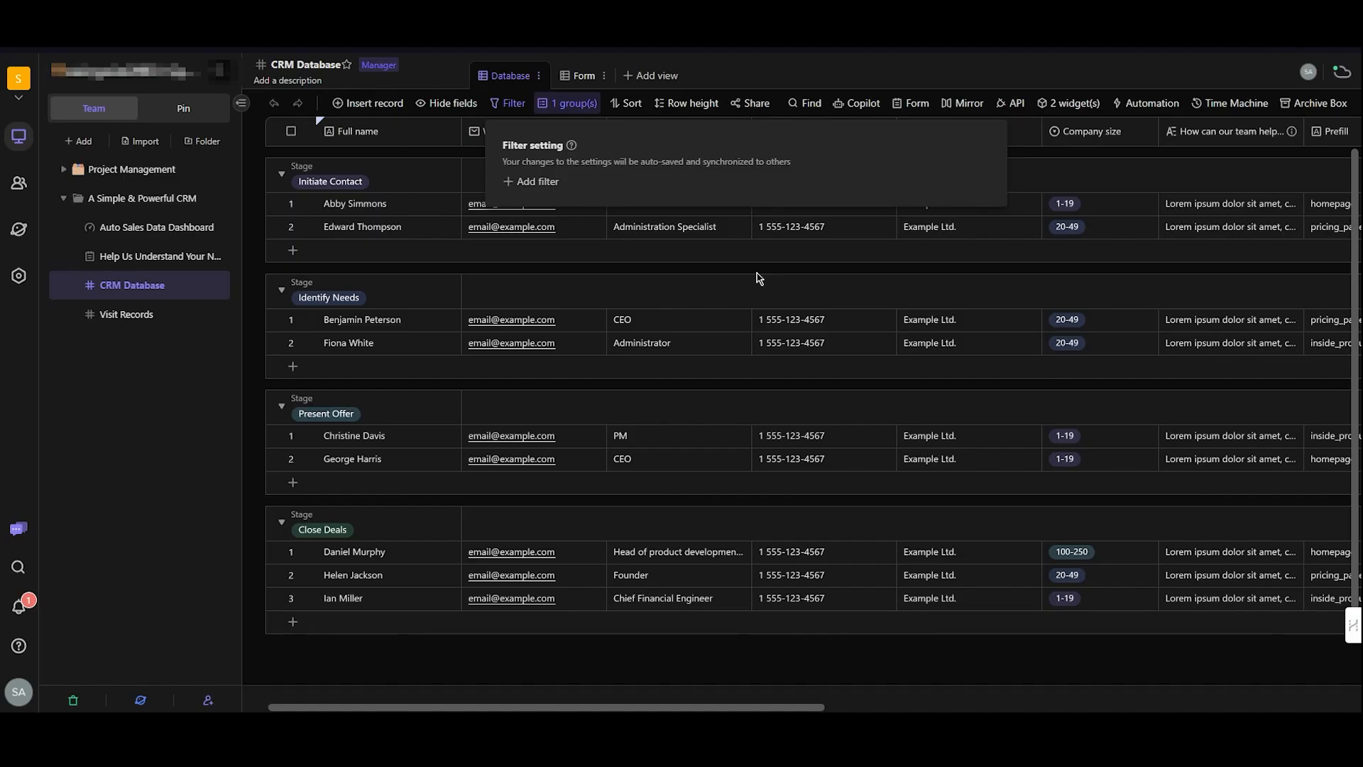
pyautogui.click(526, 181)
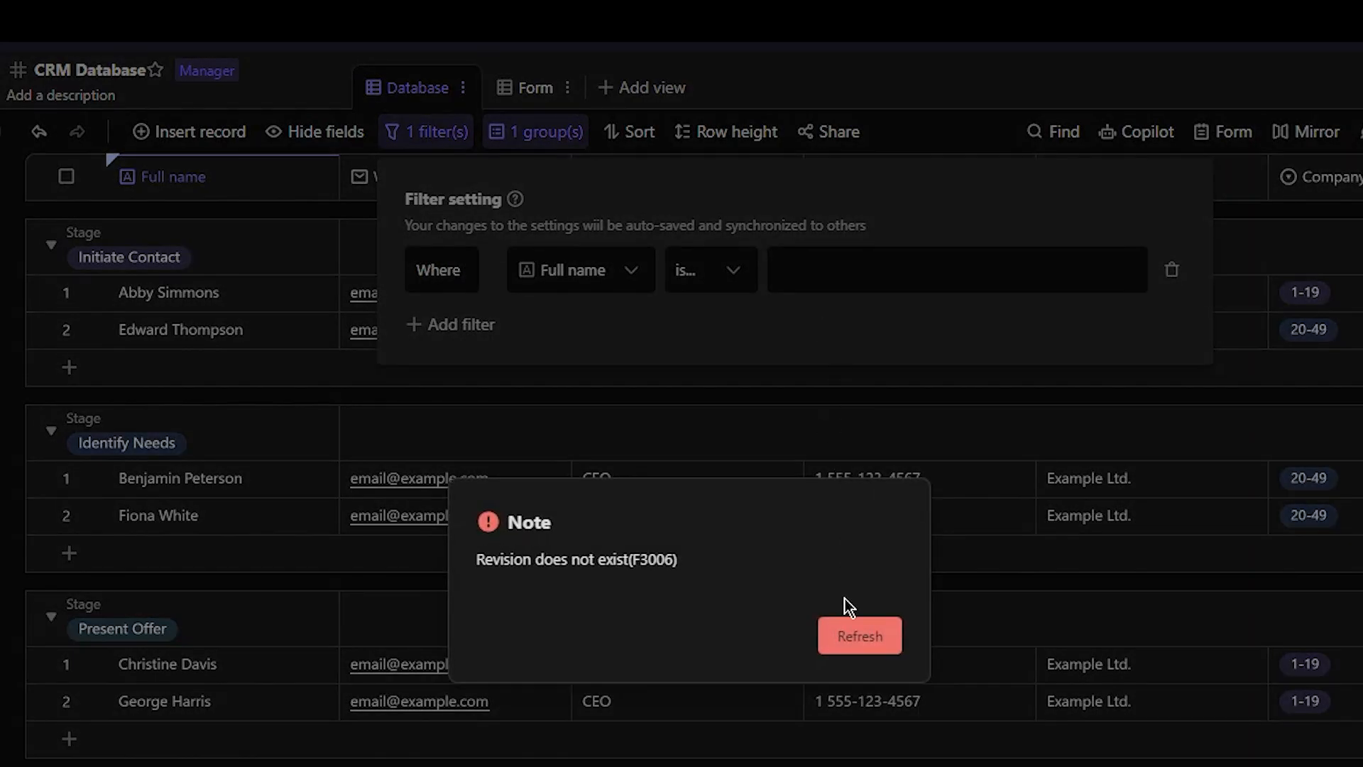
pyautogui.click(876, 632)
pyautogui.click(820, 70)
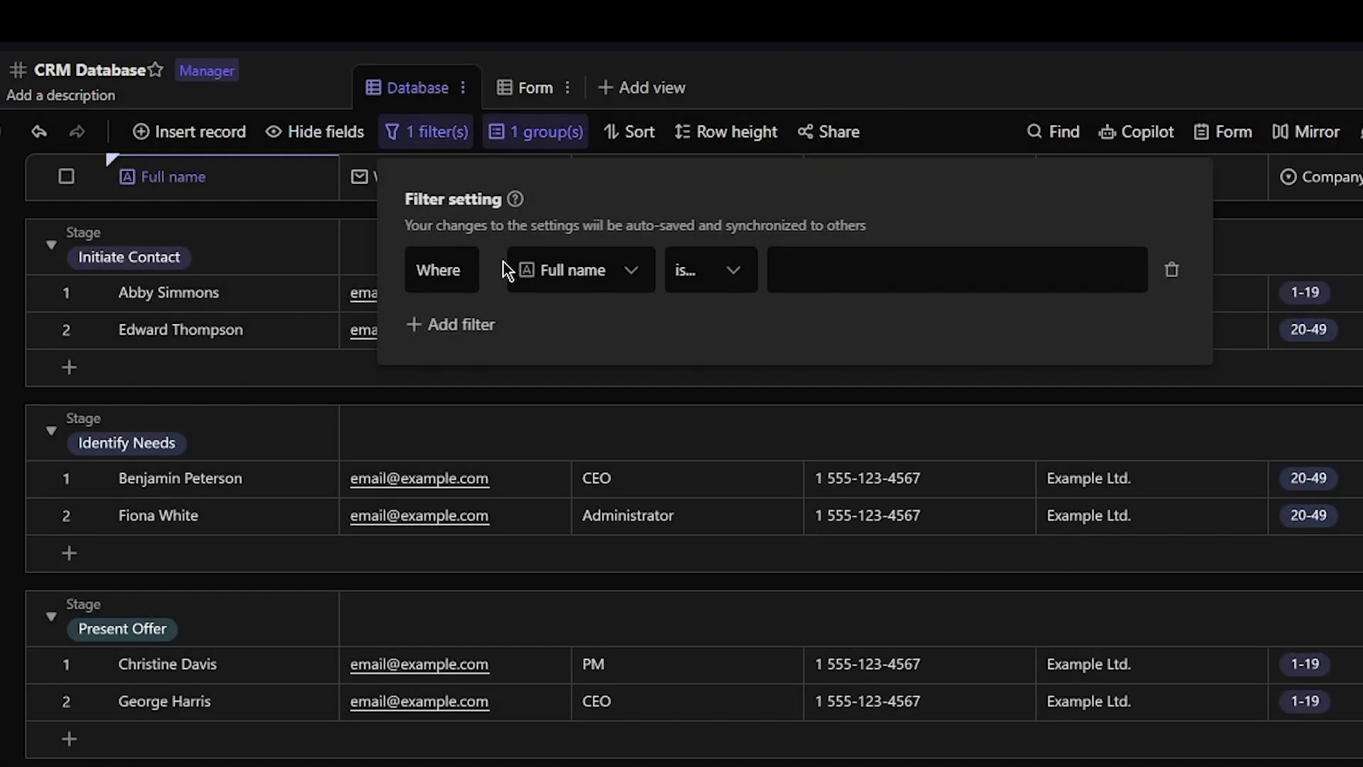
pyautogui.click(541, 284)
pyautogui.click(479, 275)
pyautogui.click(536, 285)
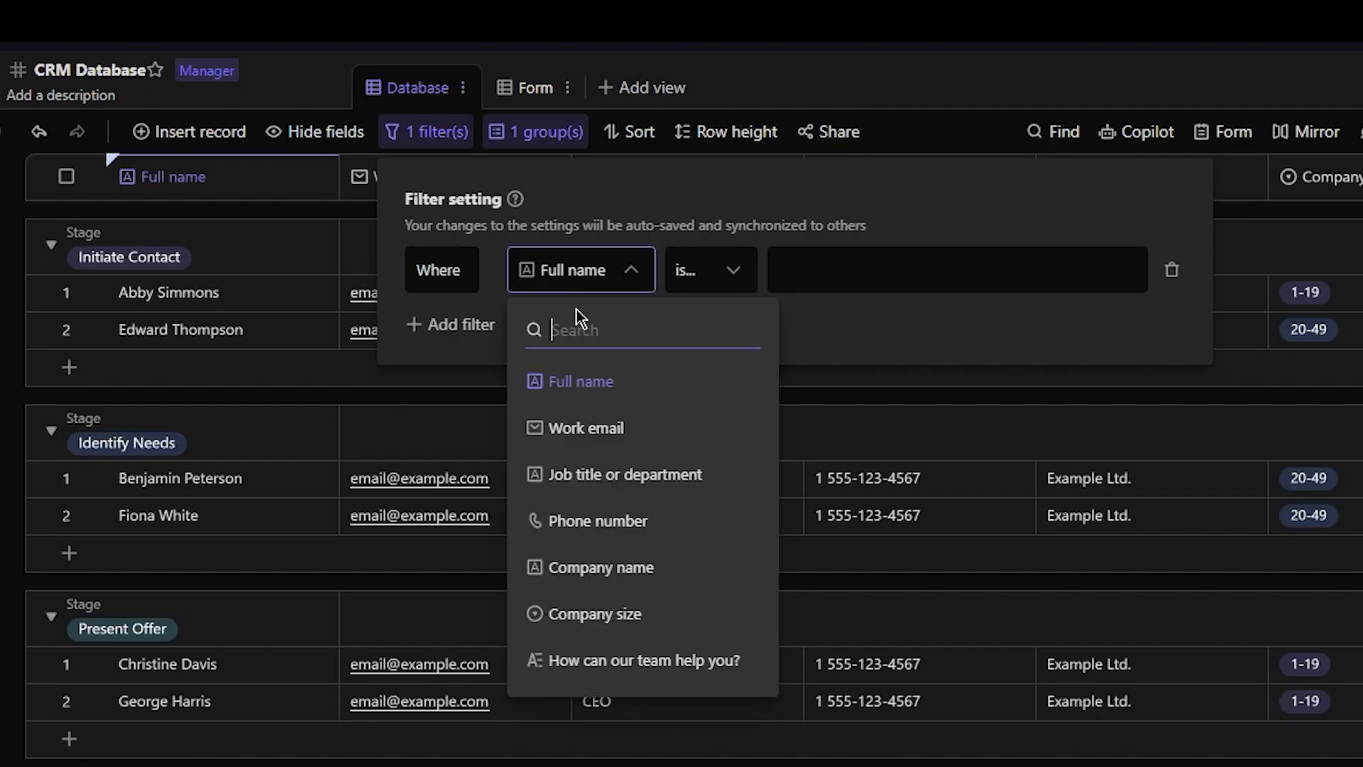
pyautogui.click(609, 396)
pyautogui.click(721, 283)
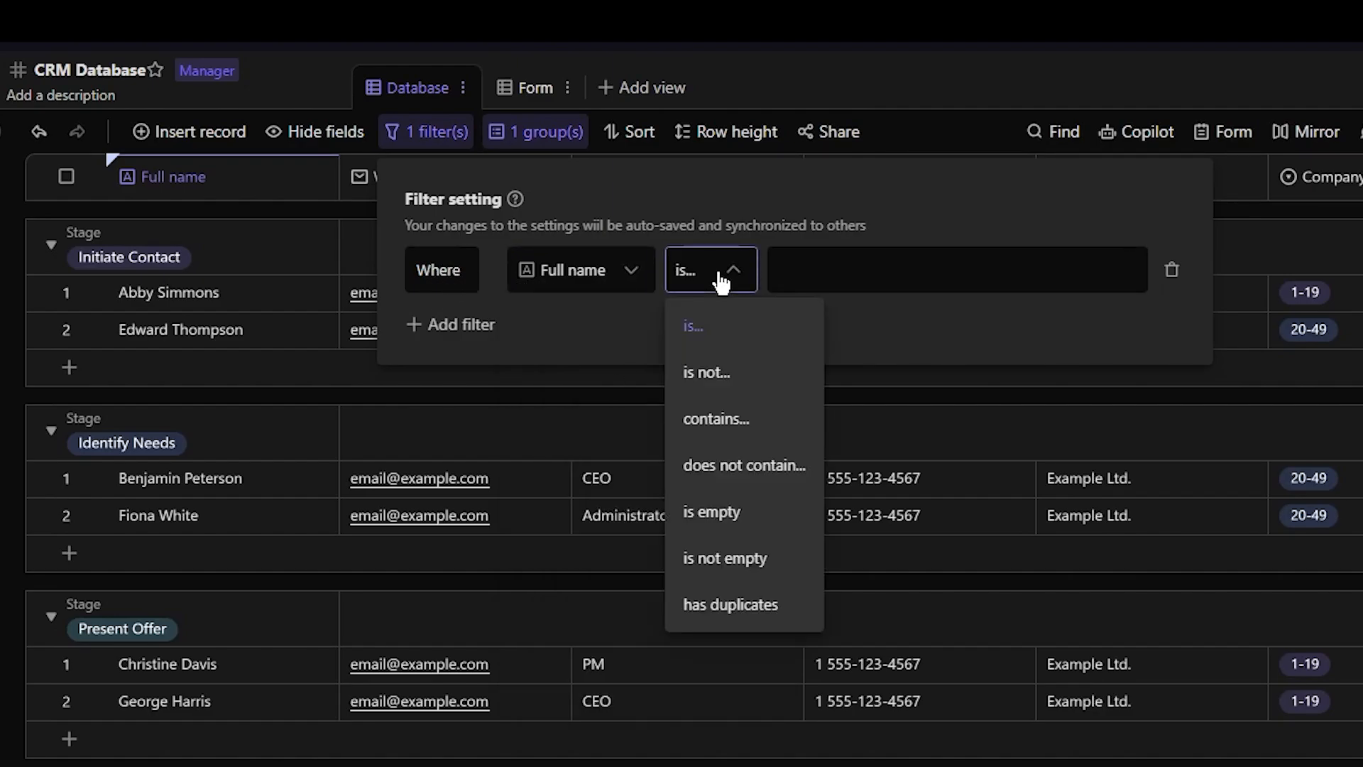
pyautogui.click(802, 271)
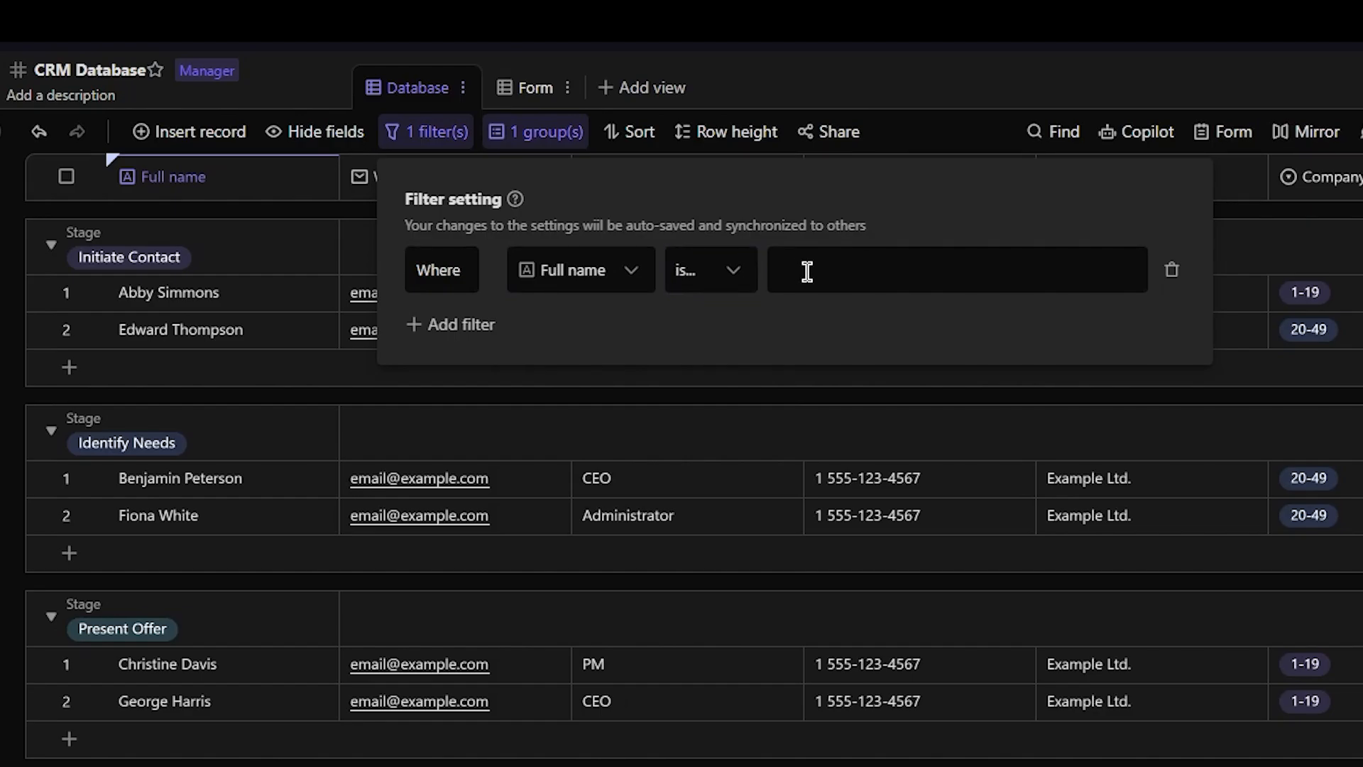
pyautogui.write('Abby')
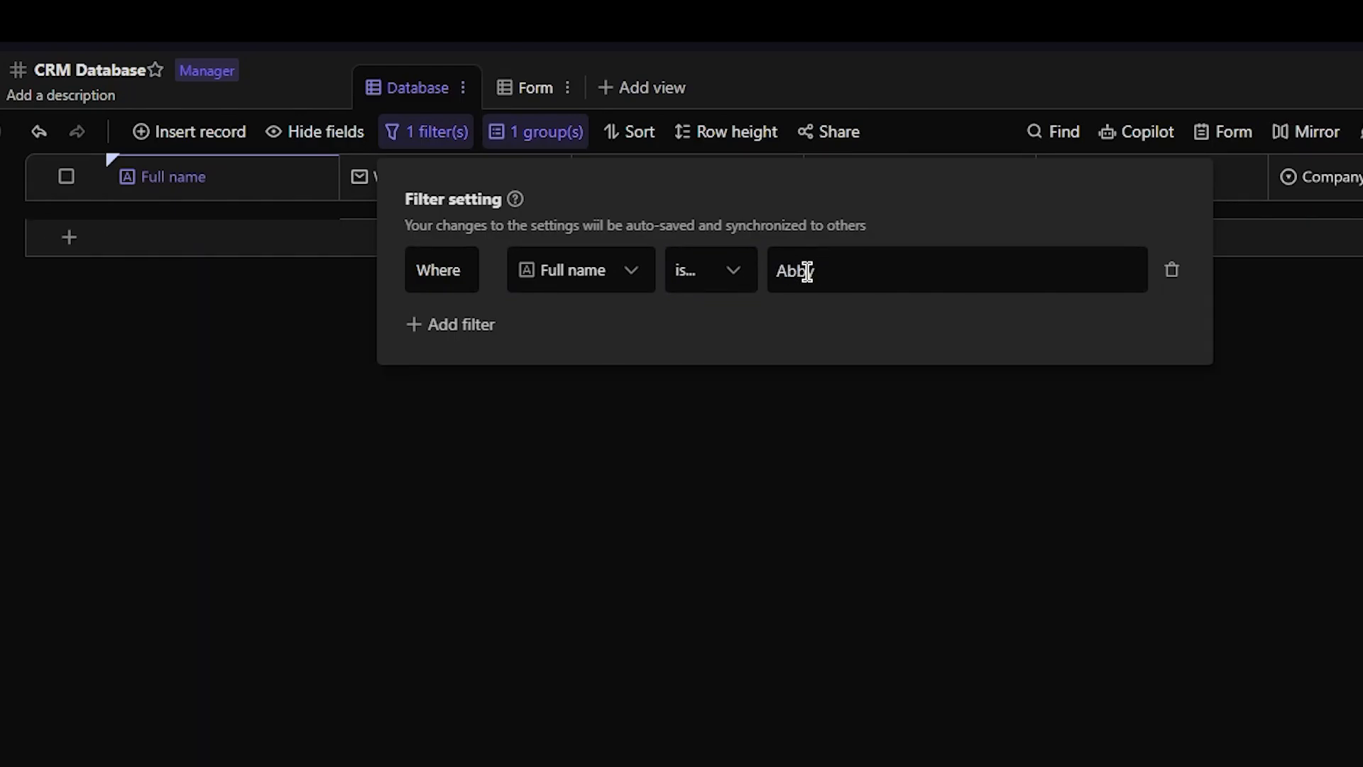
pyautogui.write(' Simmons')
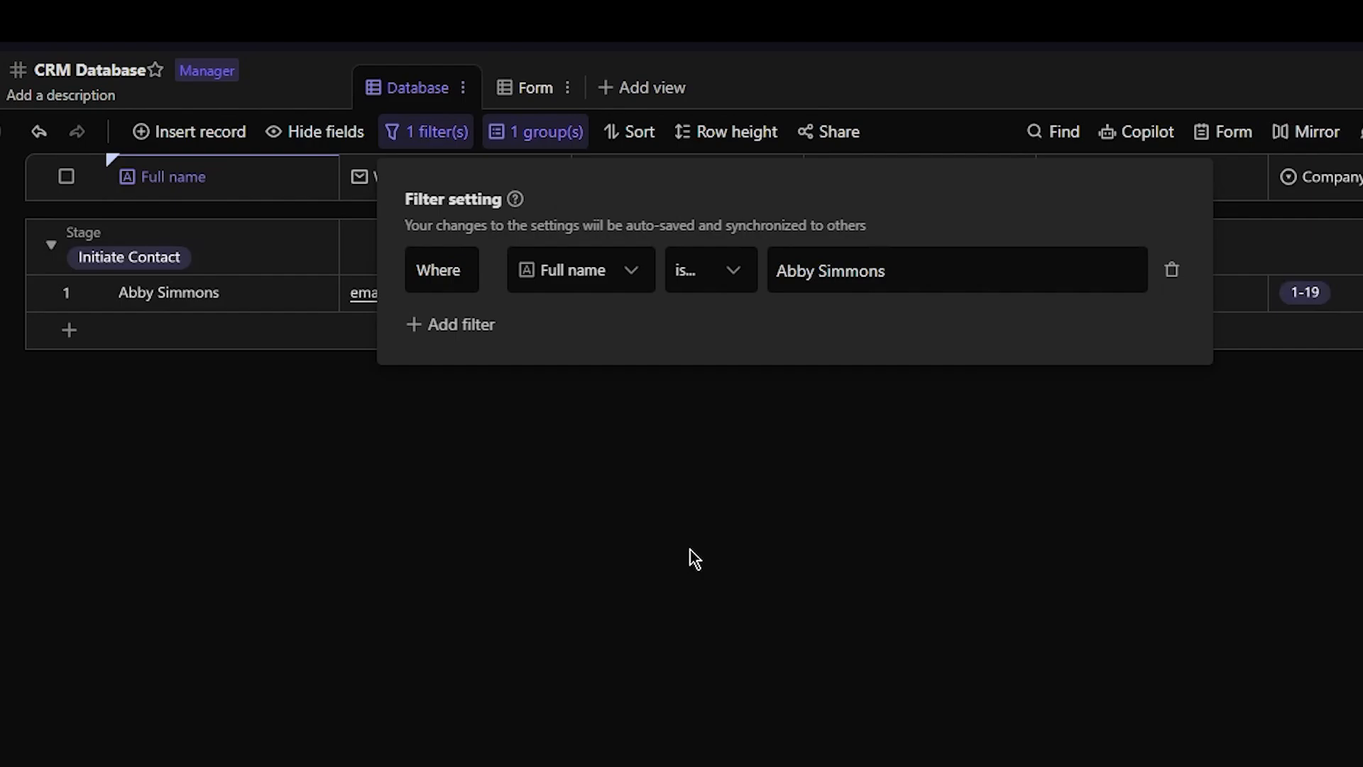
pyautogui.click(465, 328)
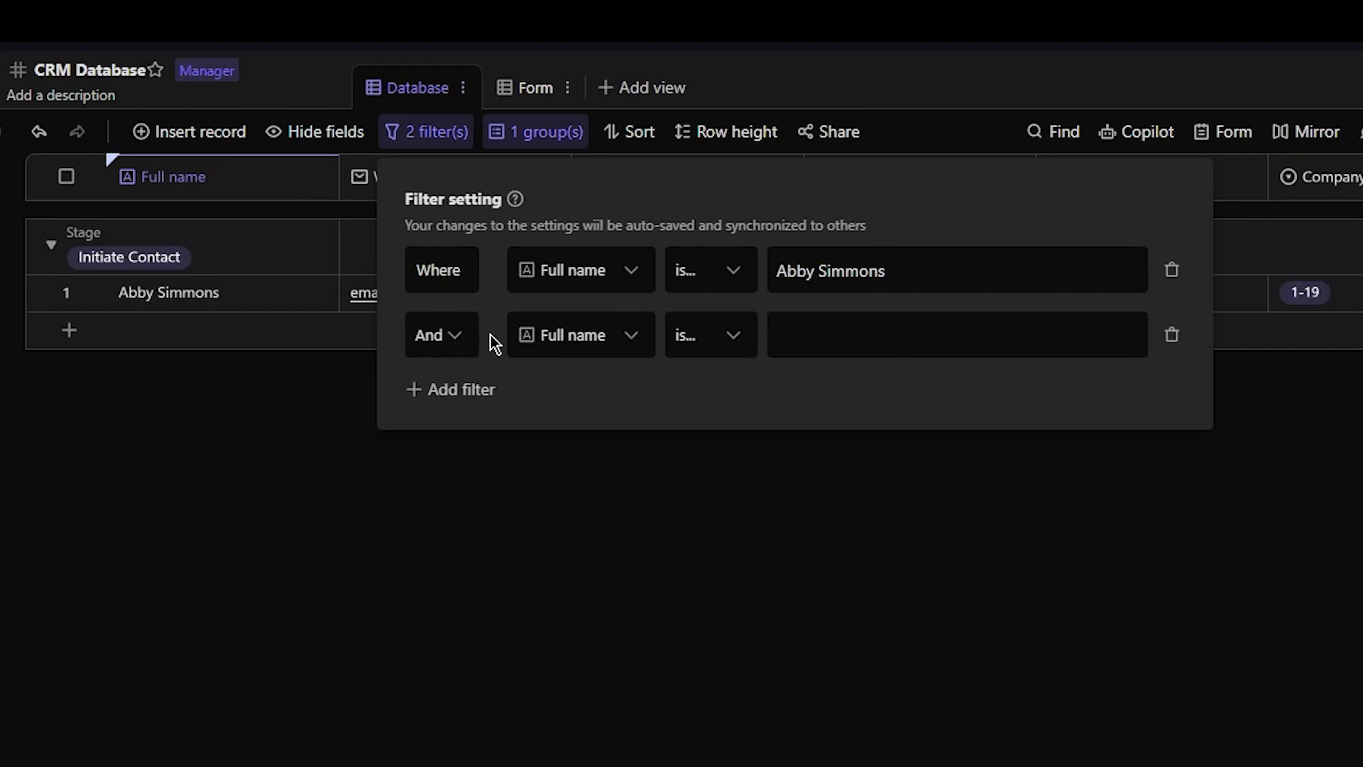
pyautogui.click(782, 335)
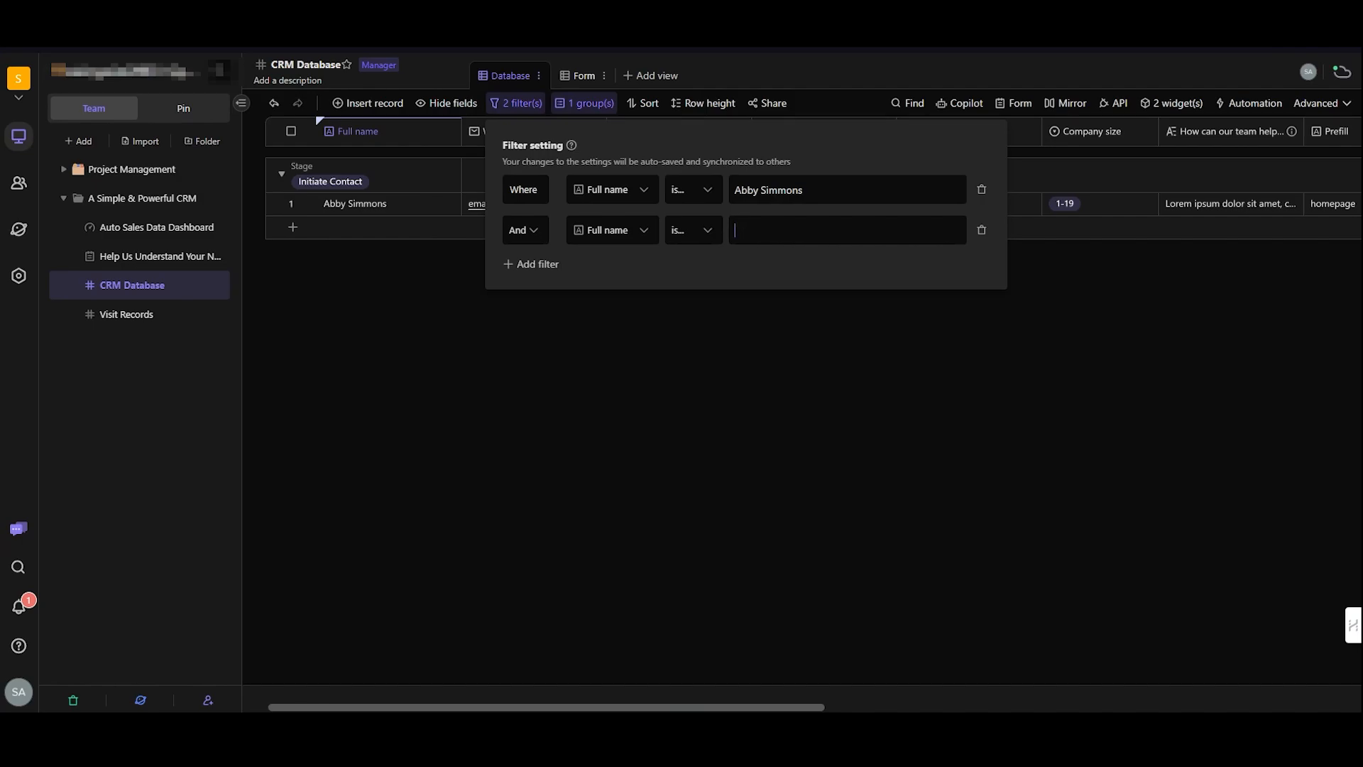
pyautogui.click(933, 343)
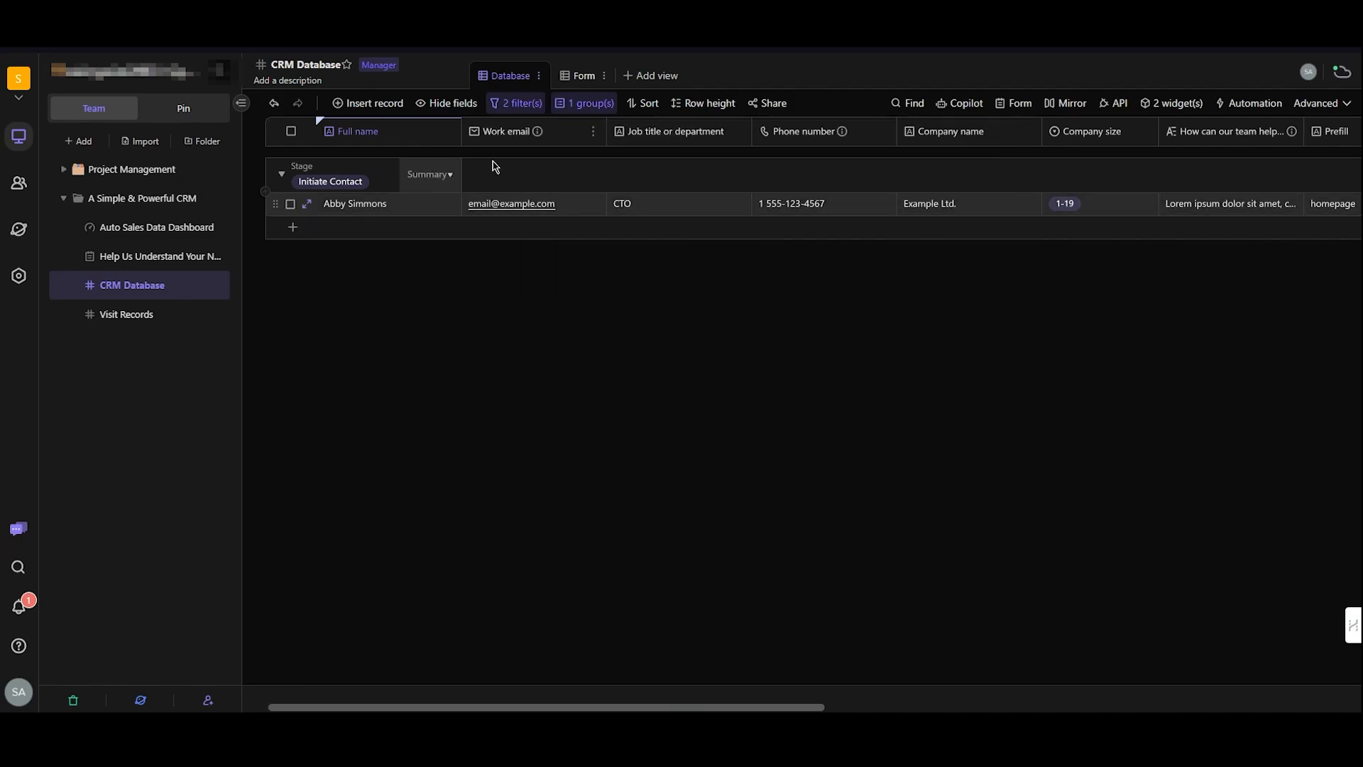
pyautogui.click(516, 102)
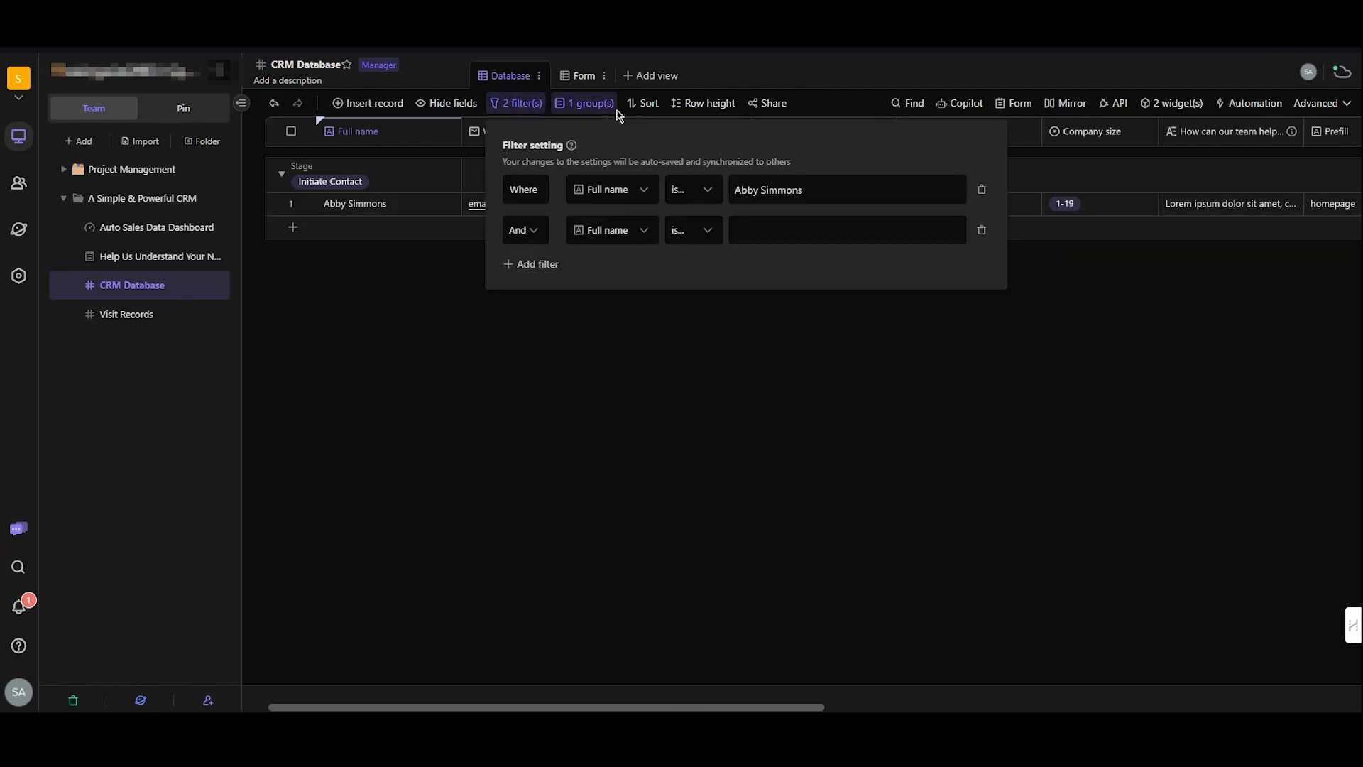
pyautogui.click(981, 189)
pyautogui.click(981, 190)
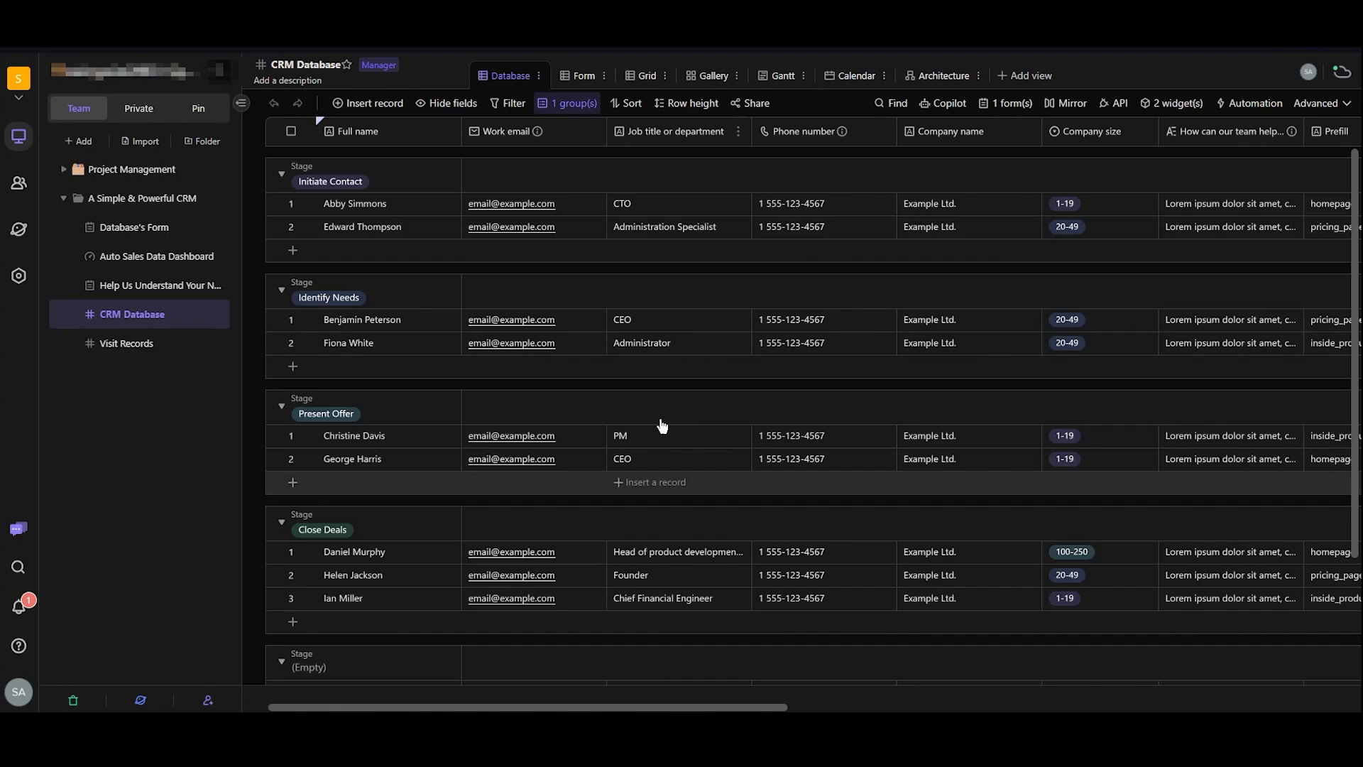
# - Add an A→Z sort on Work email while keeping the Stage grouping
pyautogui.click(629, 108)
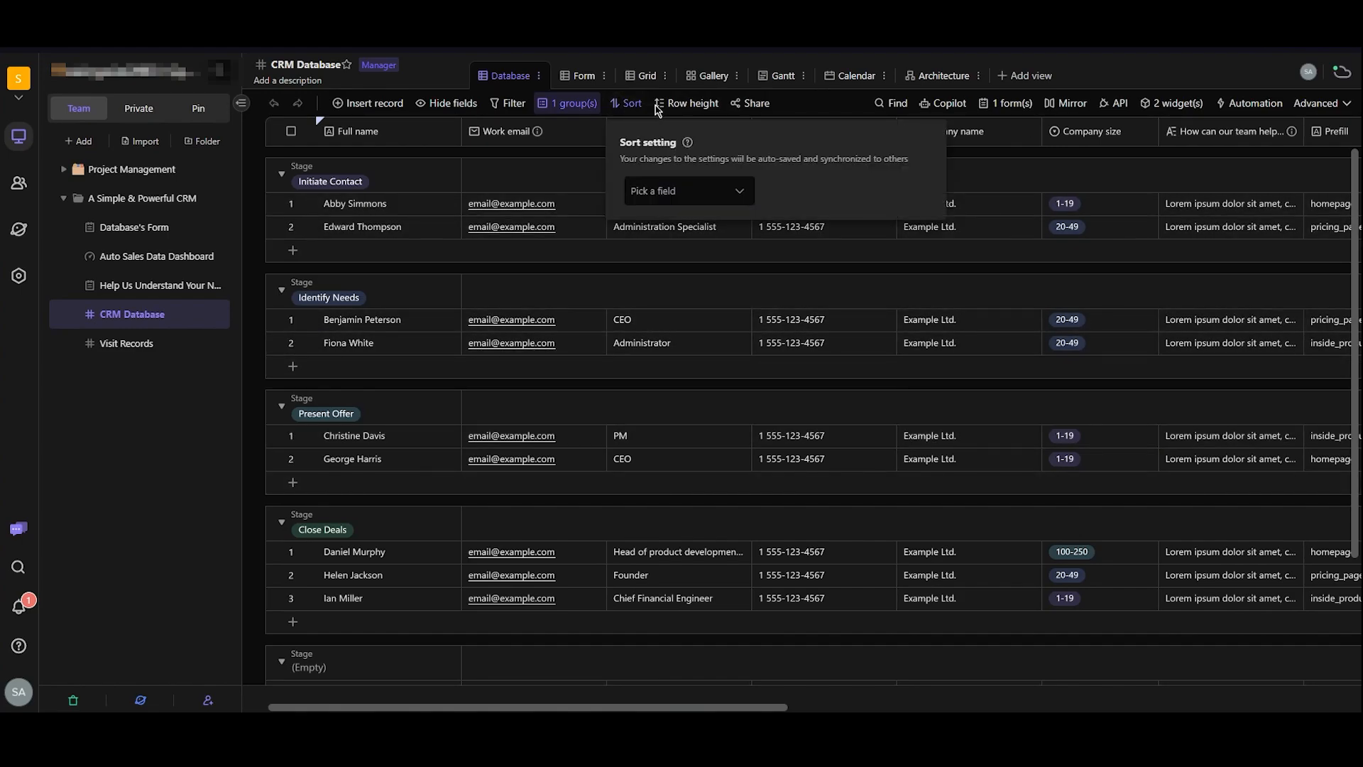
pyautogui.click(697, 190)
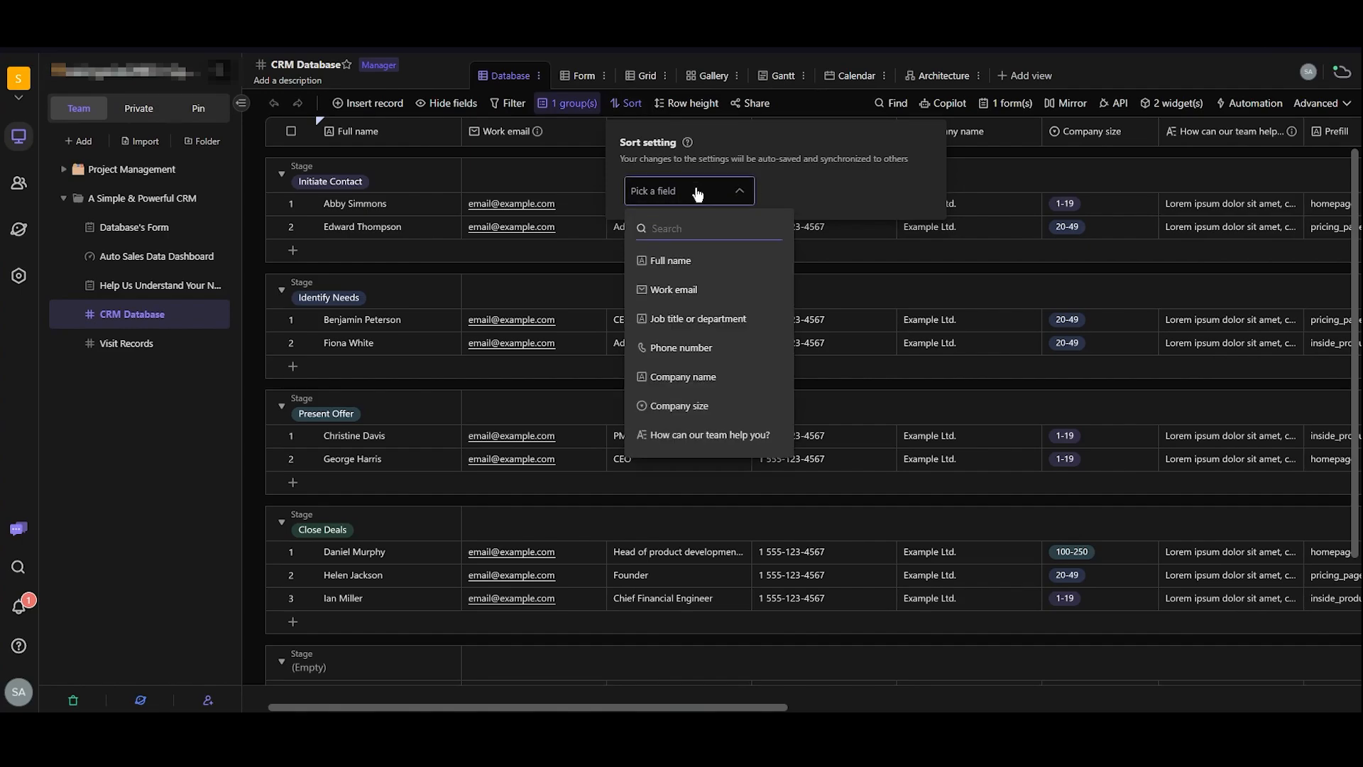
pyautogui.click(705, 293)
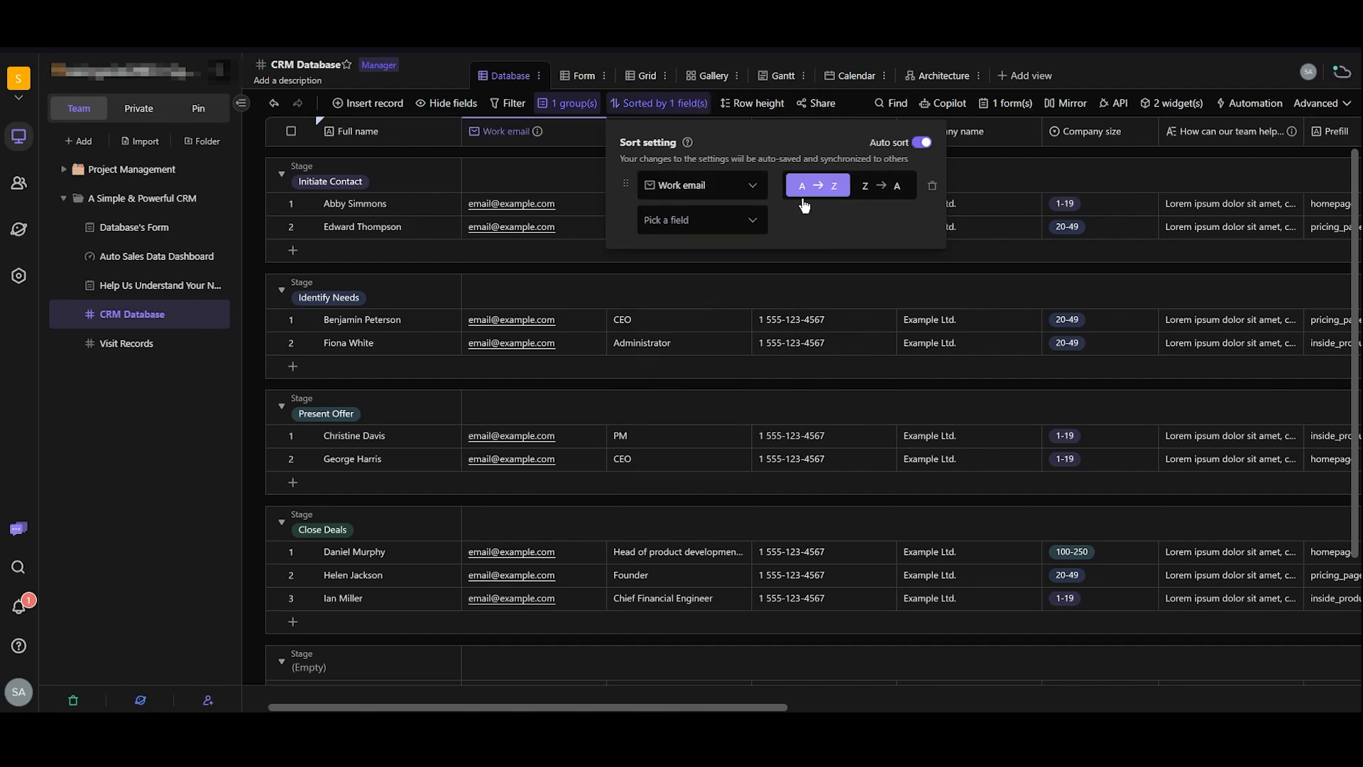
pyautogui.click(996, 156)
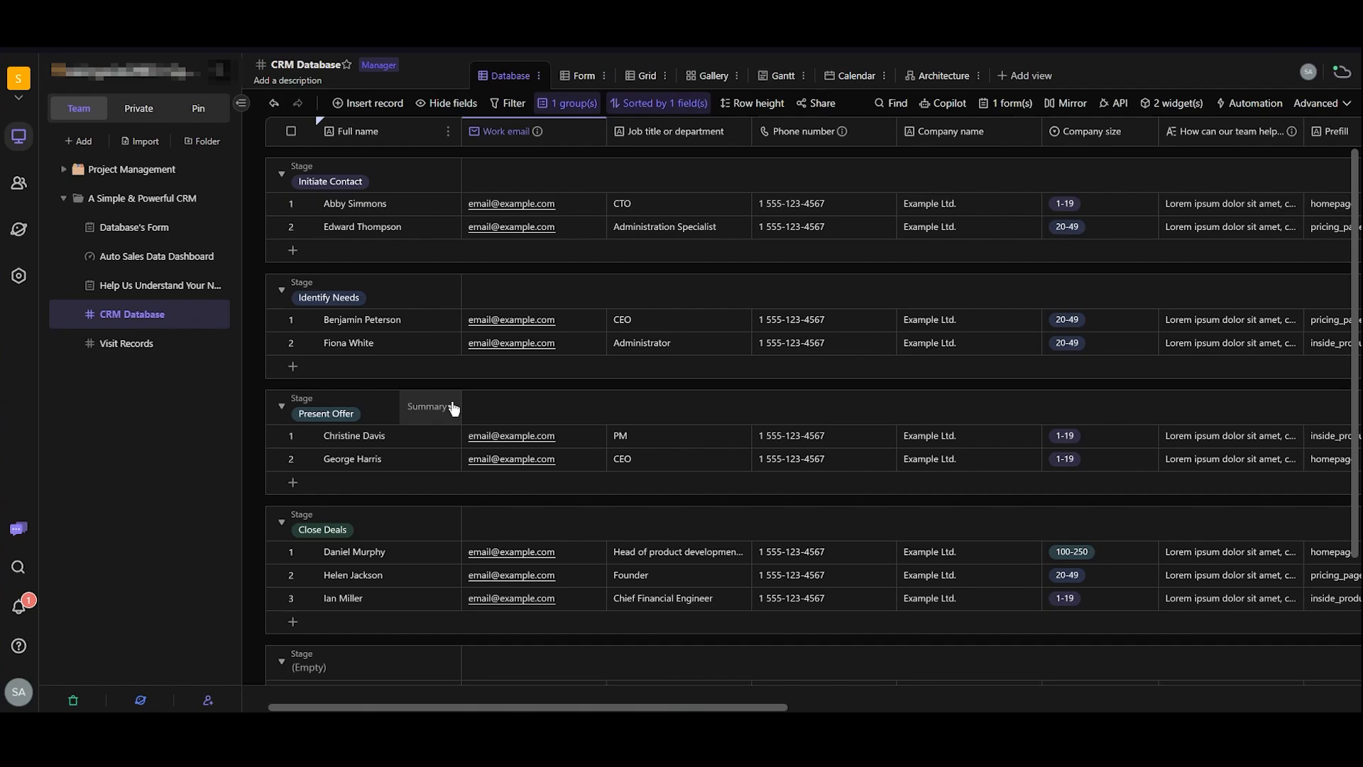
pyautogui.scroll(-3, 455, 407)
pyautogui.scroll(3, 518, 378)
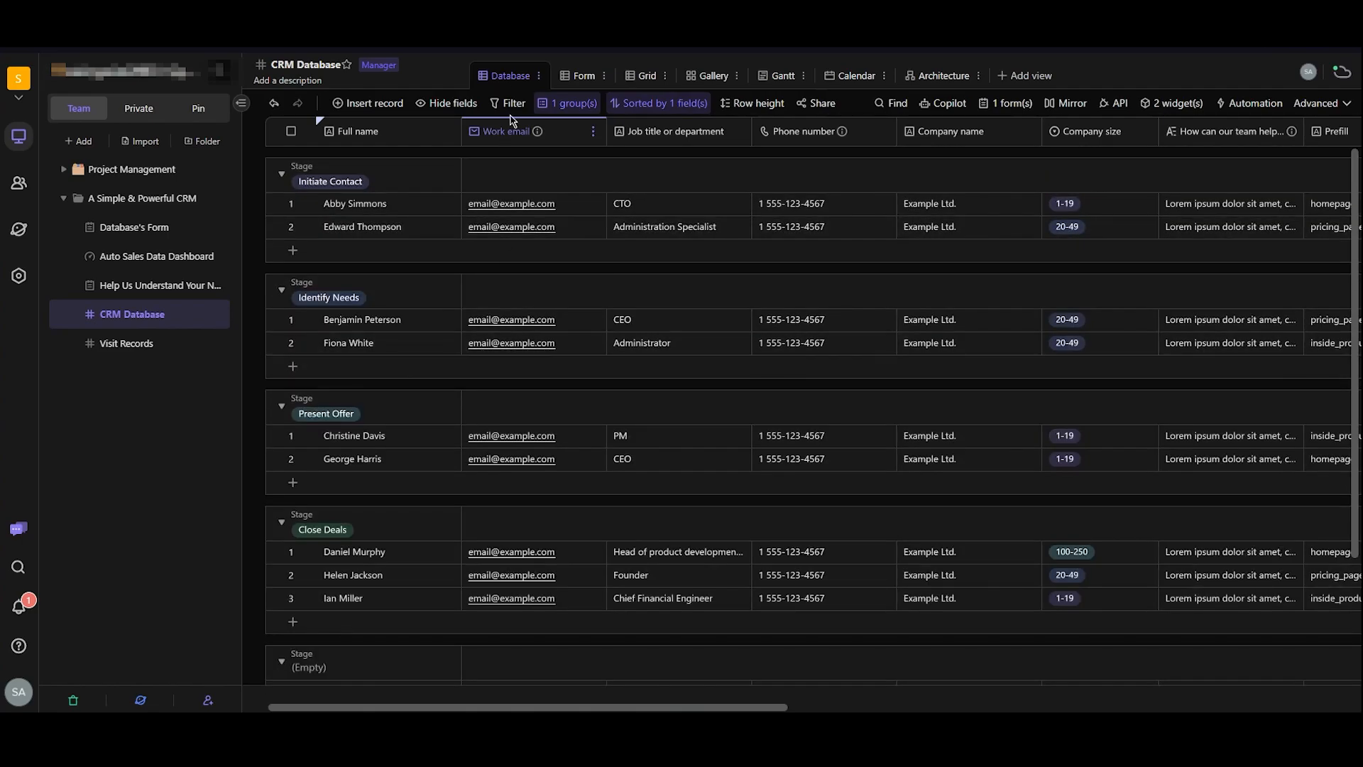
# - Remove the Stage grouping and switch the Work email sort to Z→A
pyautogui.click(567, 105)
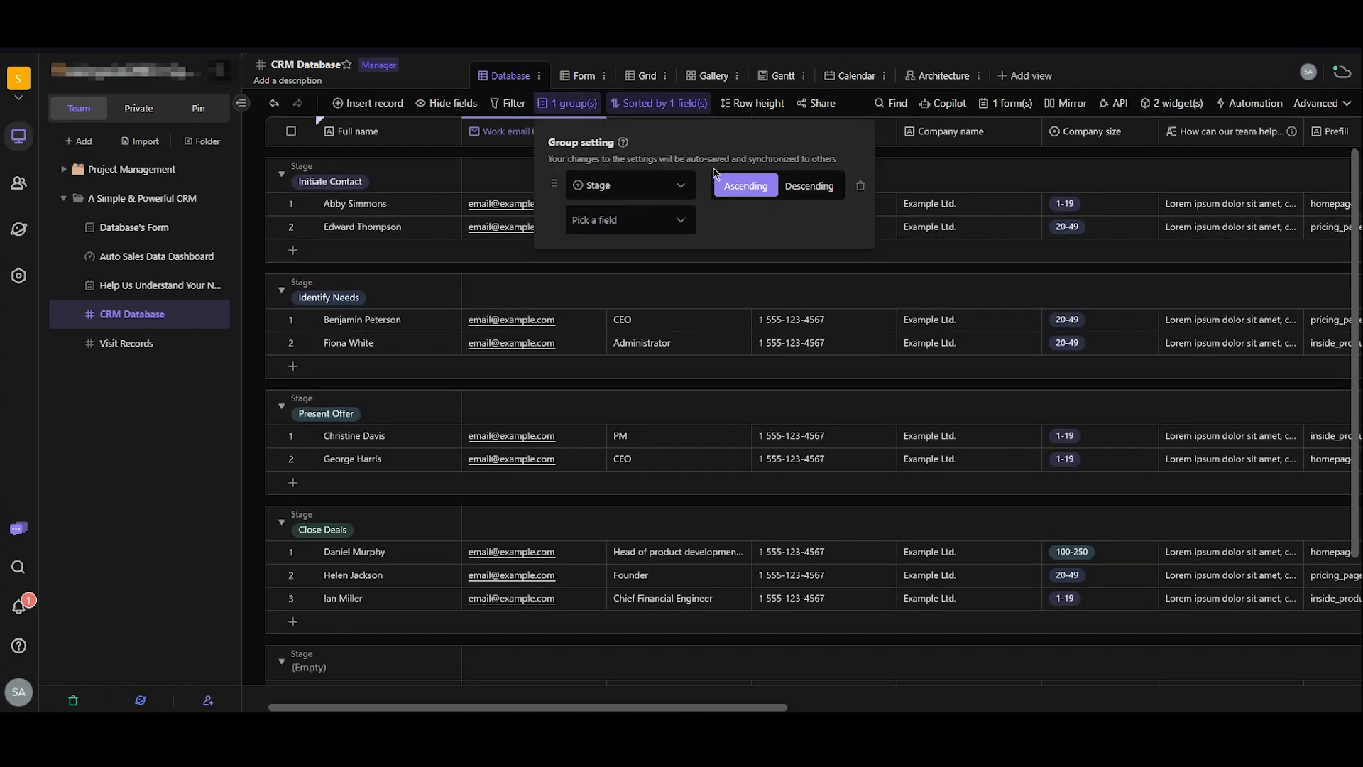
pyautogui.click(860, 186)
pyautogui.click(924, 120)
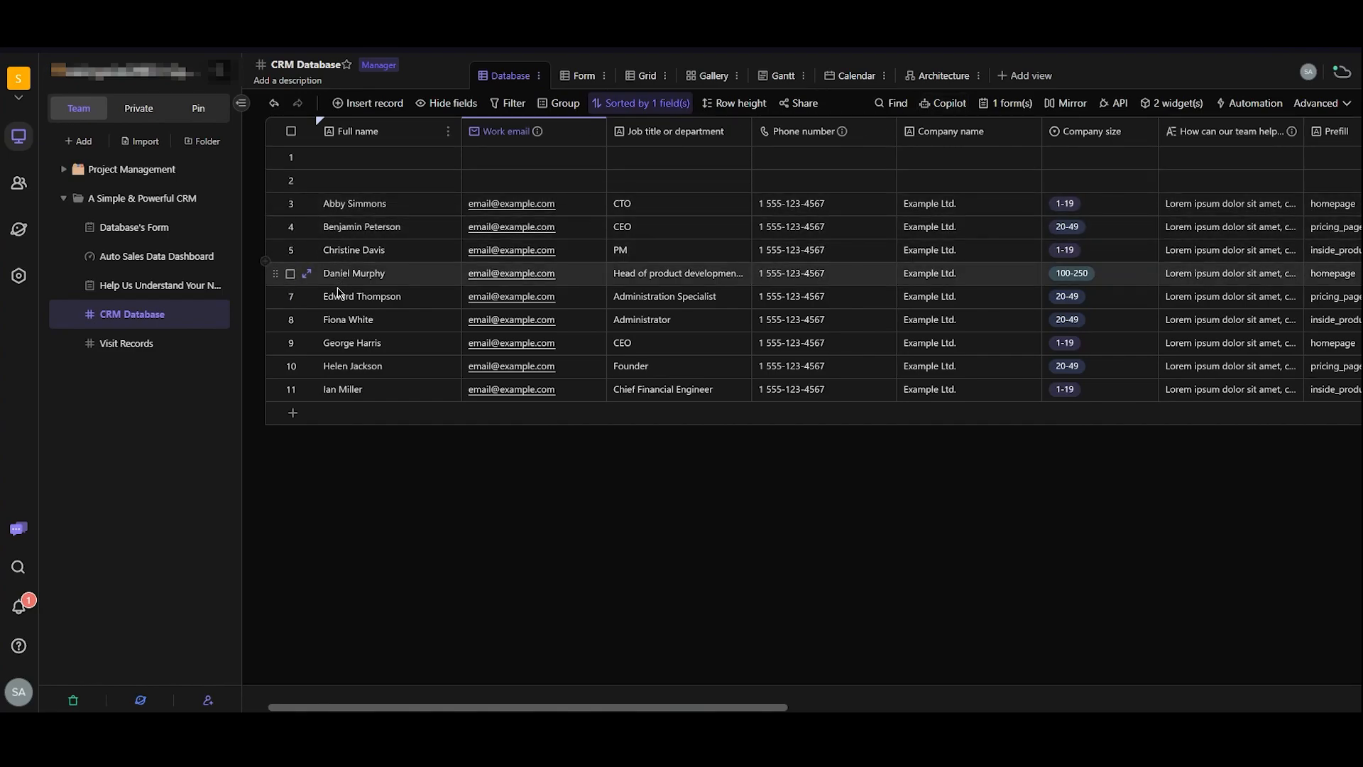
pyautogui.click(660, 104)
pyautogui.click(867, 185)
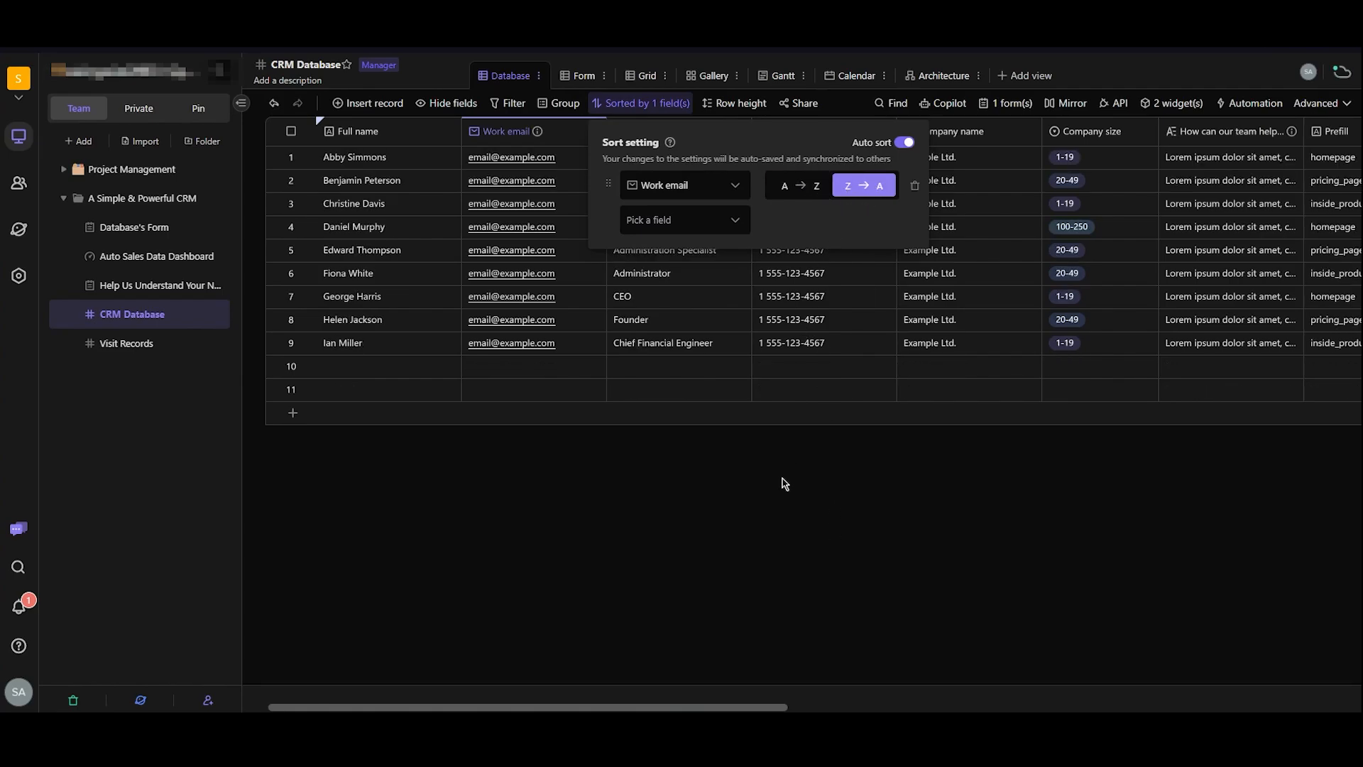
# - Toggle the Work email sort to A→Z and back to Z→A
pyautogui.click(824, 195)
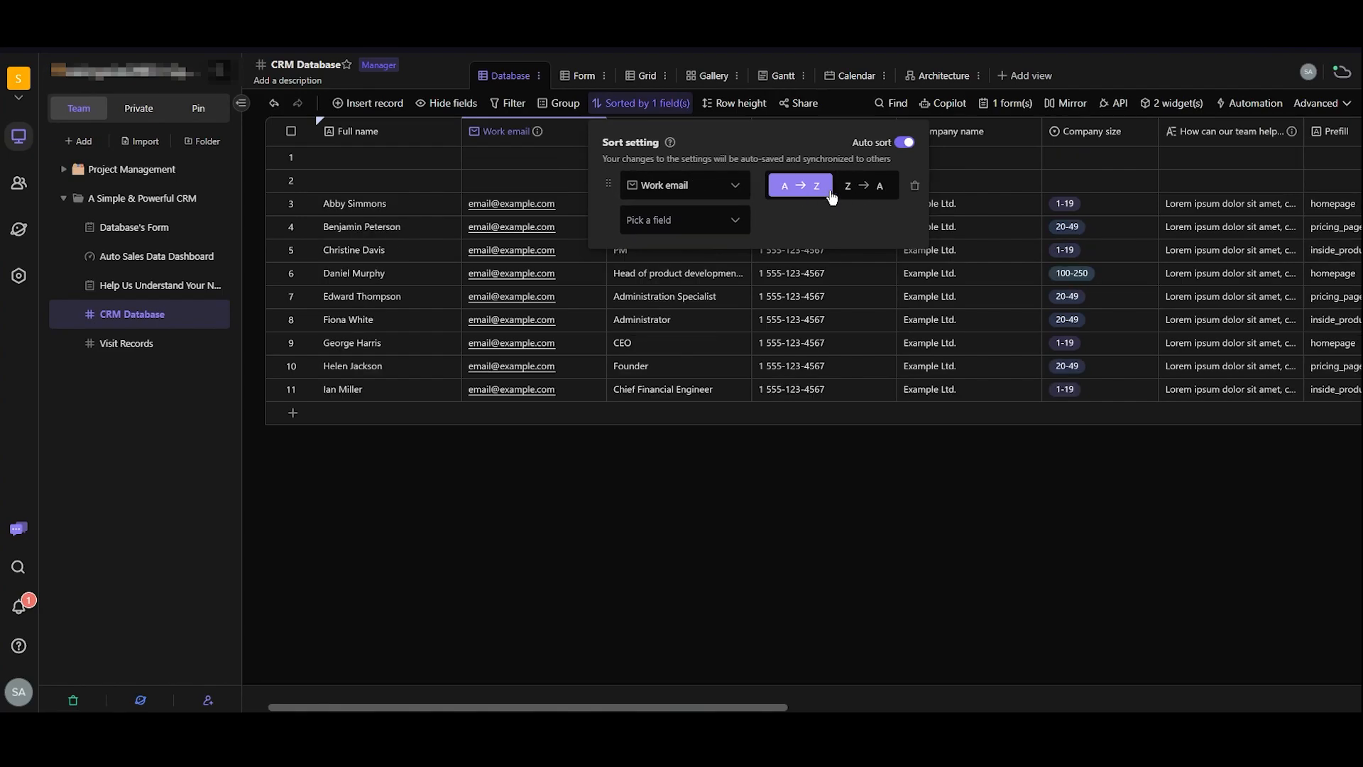
pyautogui.click(869, 194)
pyautogui.click(380, 451)
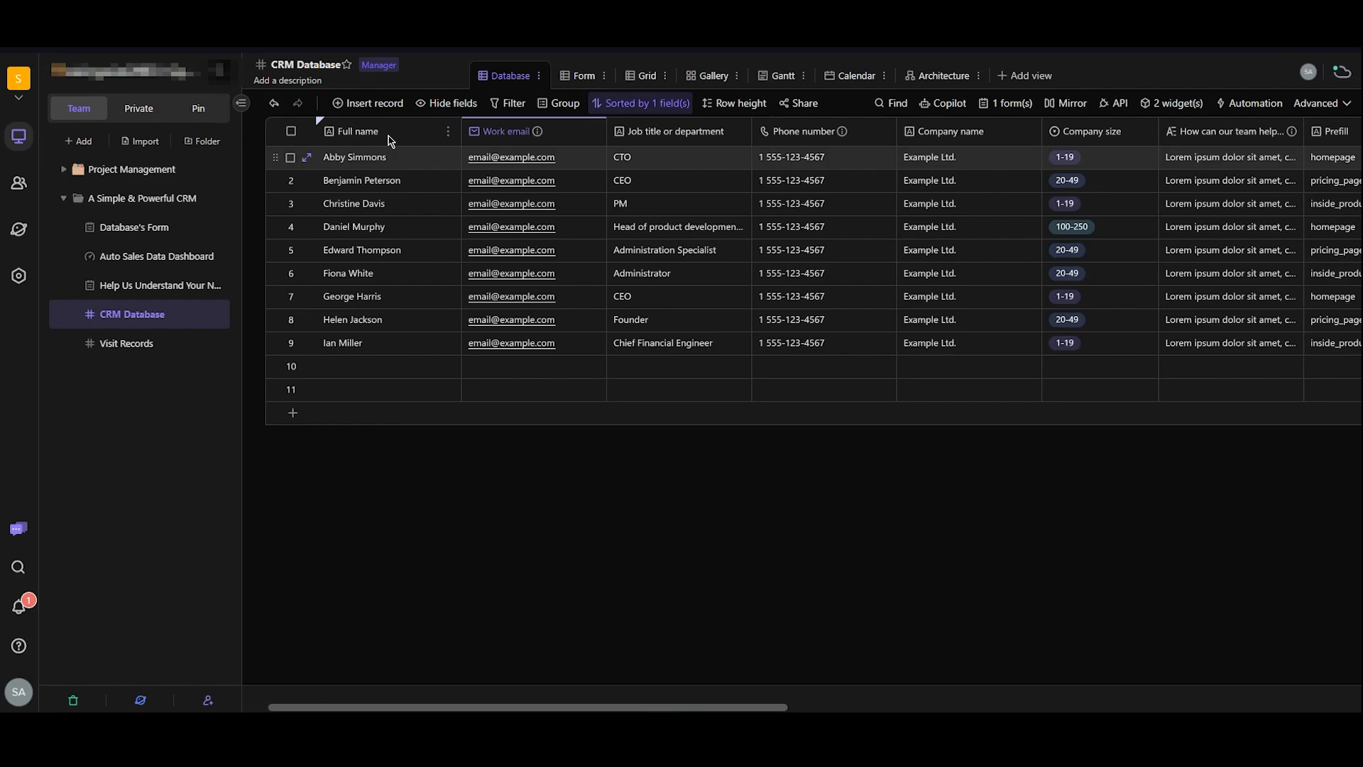
# - Change the sort field to Job title or department, then to Full name
pyautogui.click(643, 103)
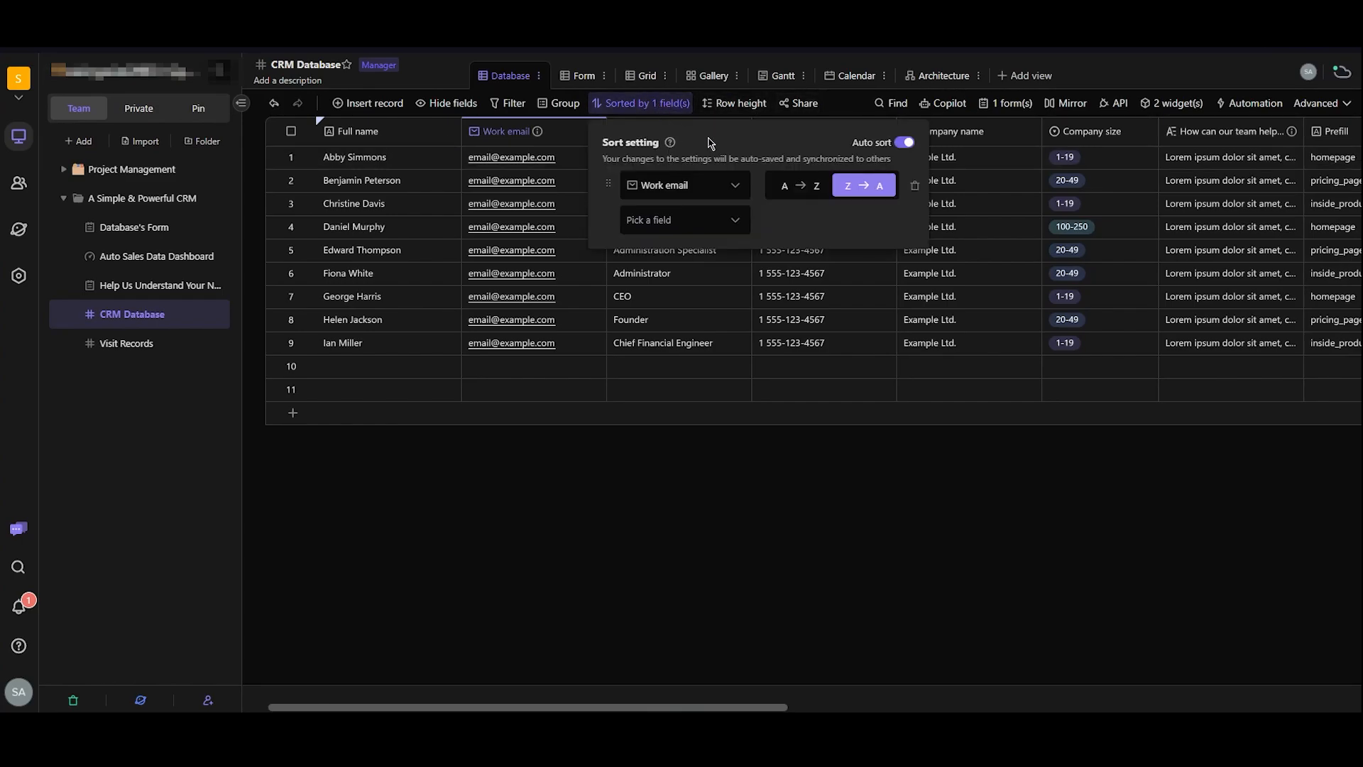
pyautogui.click(707, 188)
pyautogui.click(693, 283)
pyautogui.click(707, 186)
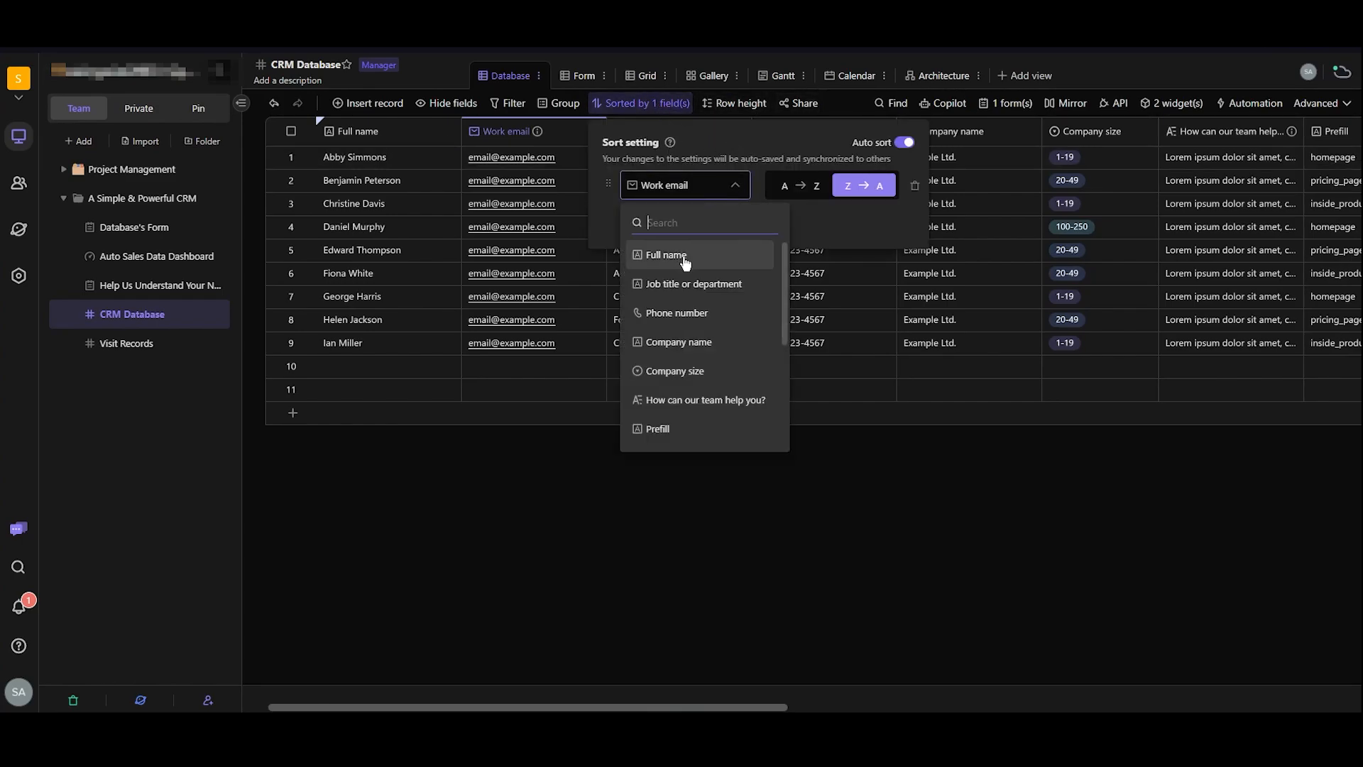
pyautogui.click(699, 188)
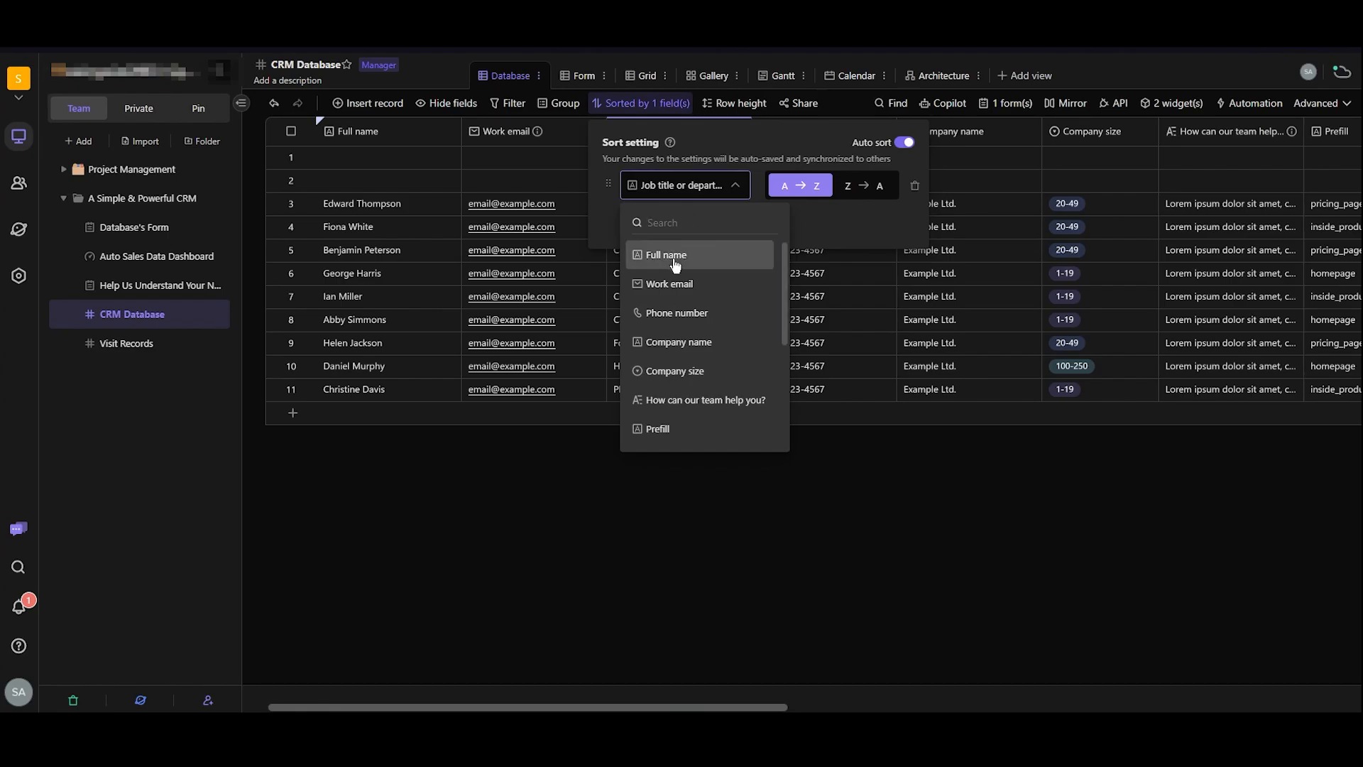
pyautogui.click(674, 255)
pyautogui.click(779, 484)
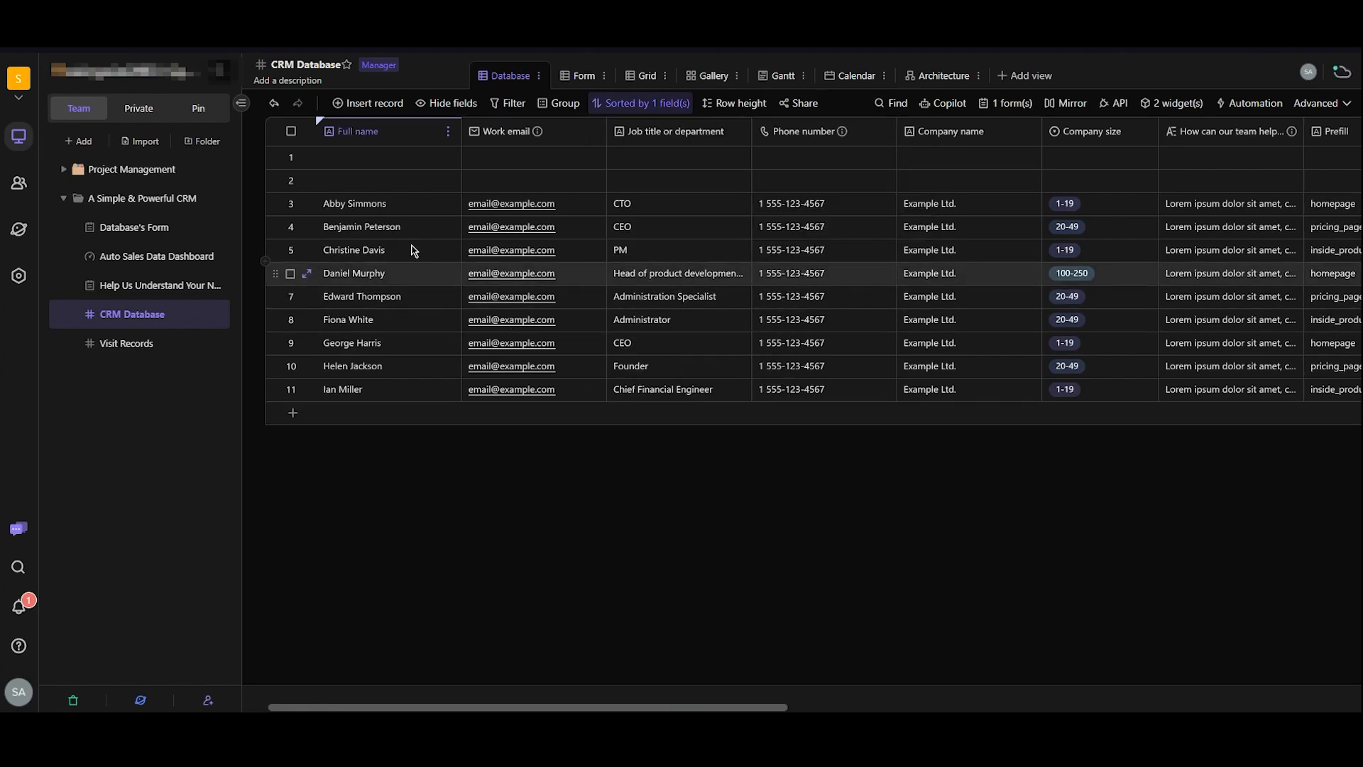
# - Set the Full name sort to descending Z→A
pyautogui.click(676, 105)
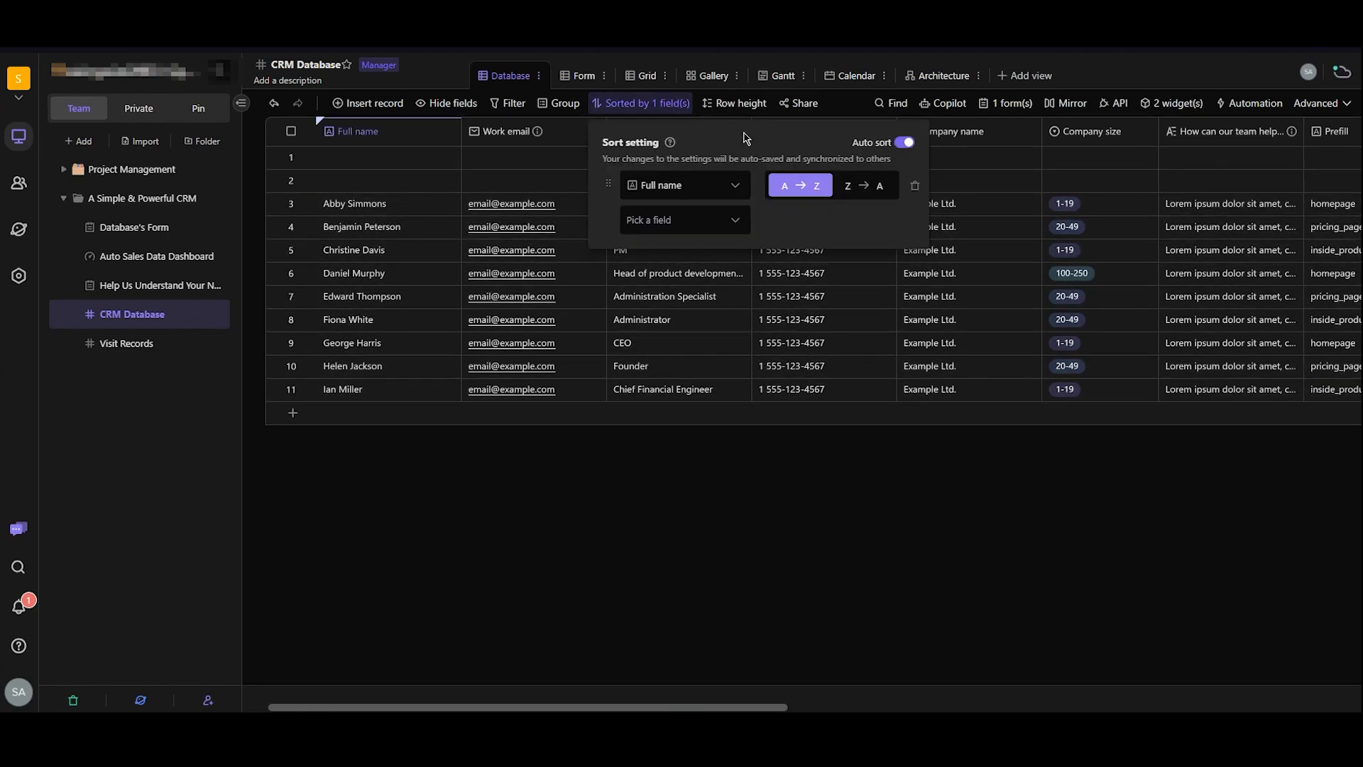
pyautogui.click(870, 185)
pyautogui.click(731, 486)
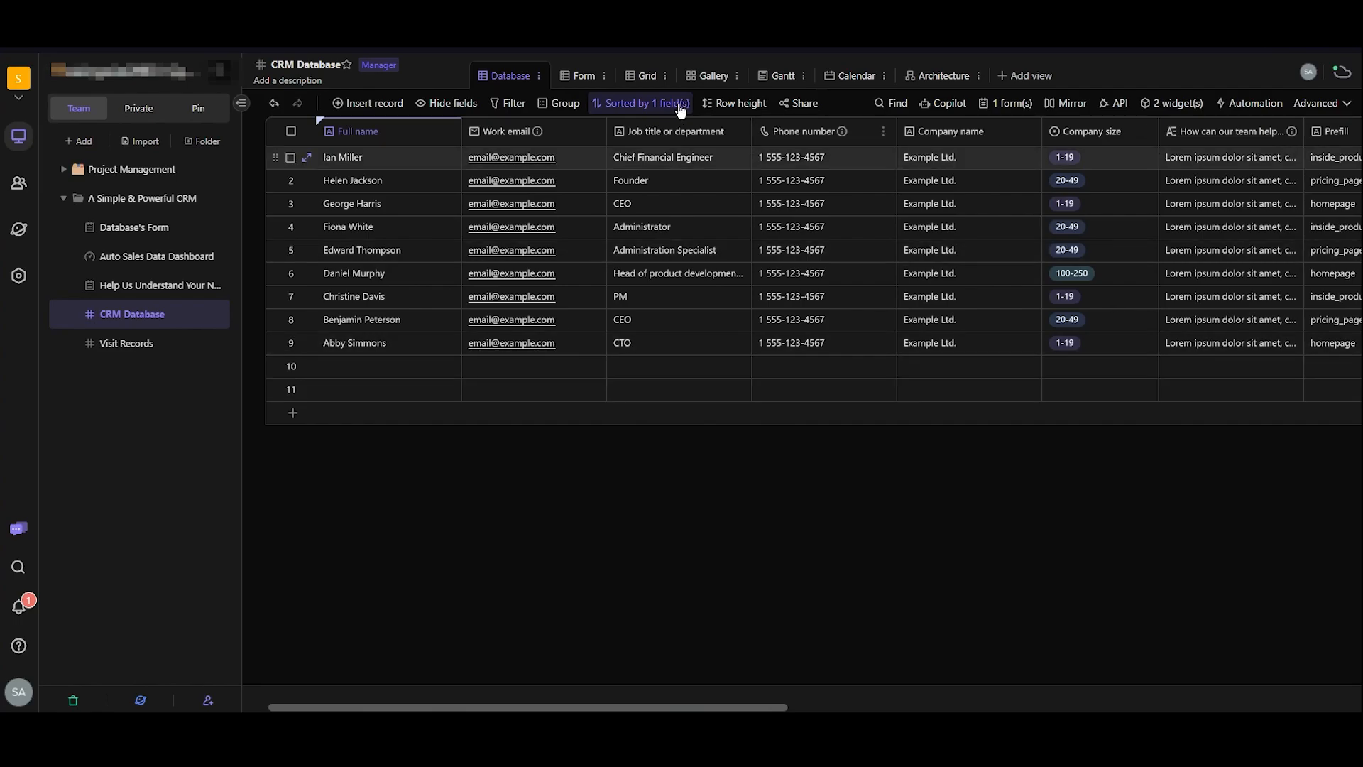
# - Delete the Full name sort condition so no sorting remains
pyautogui.click(631, 103)
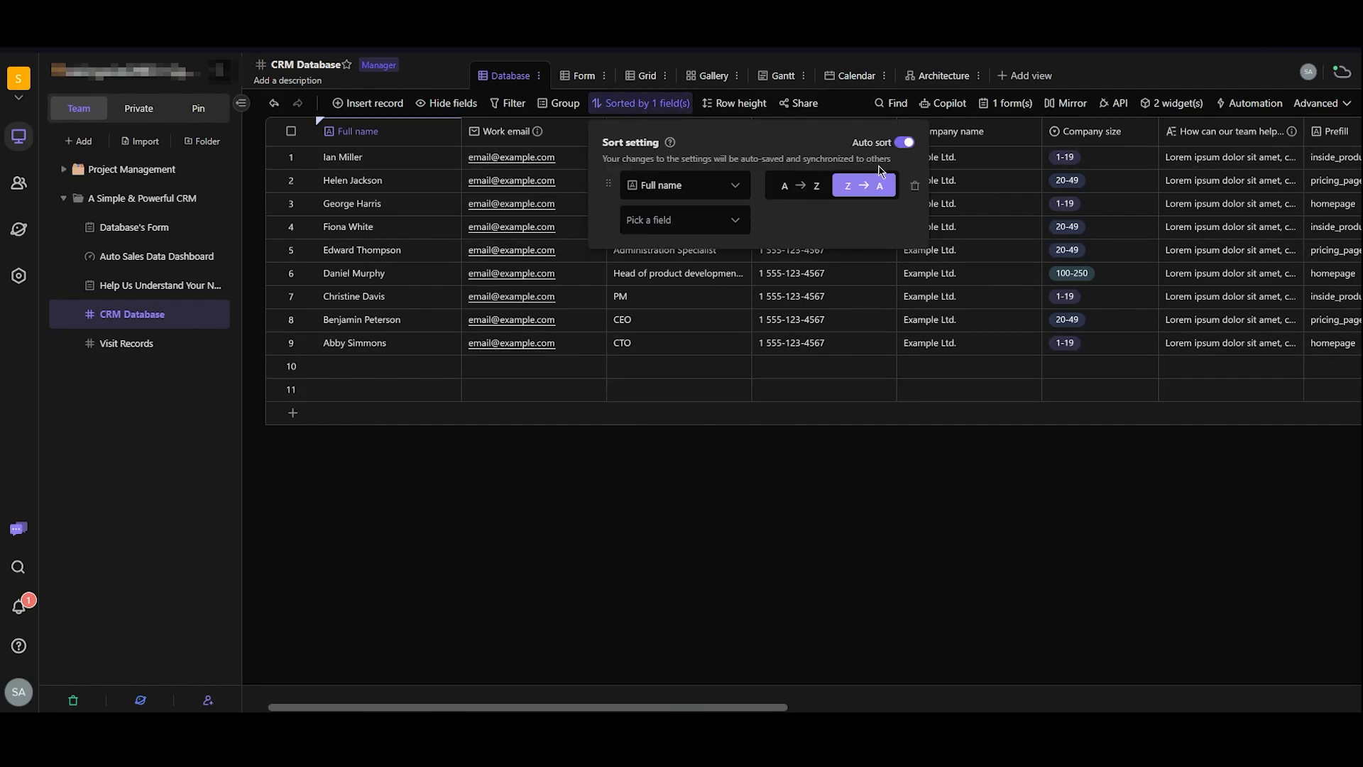
pyautogui.click(914, 185)
pyautogui.click(730, 377)
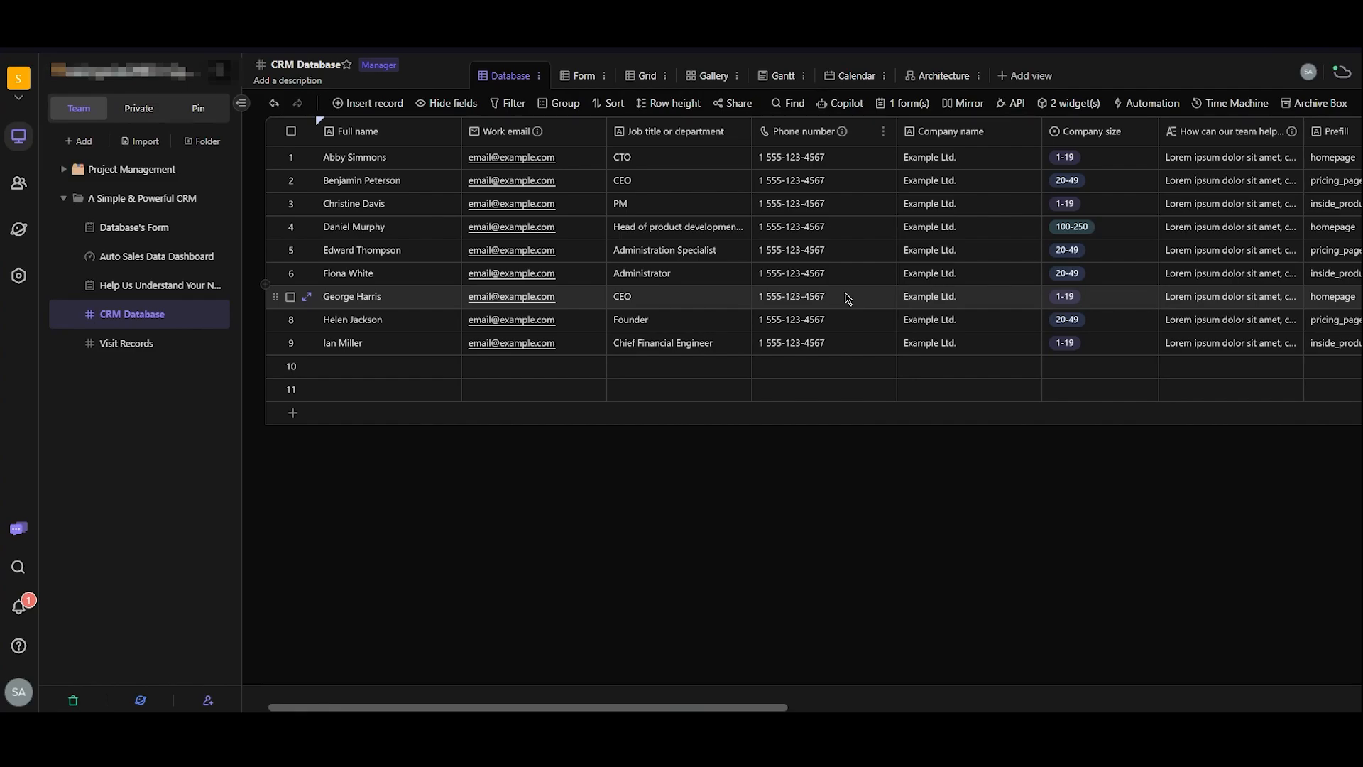
# - Group the CRM Database records by Full name
pyautogui.click(564, 103)
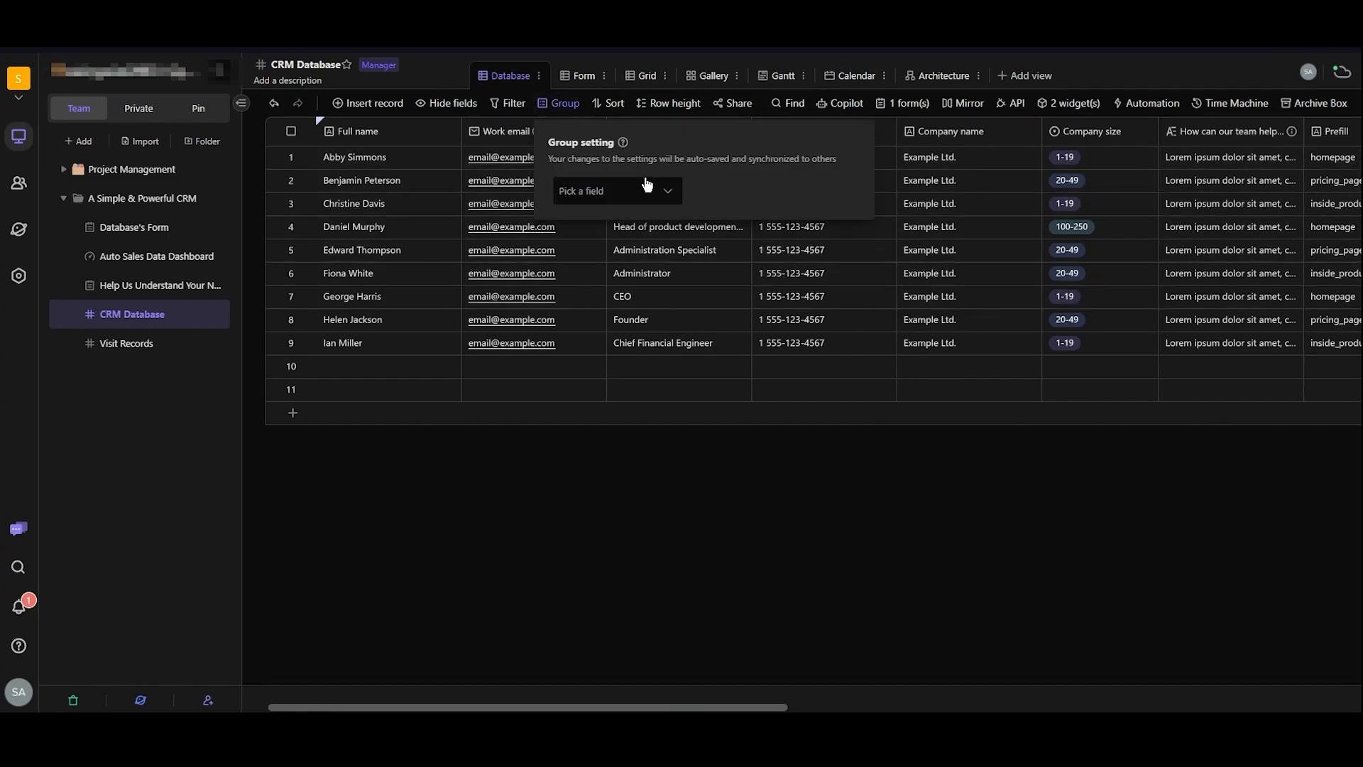
pyautogui.click(631, 199)
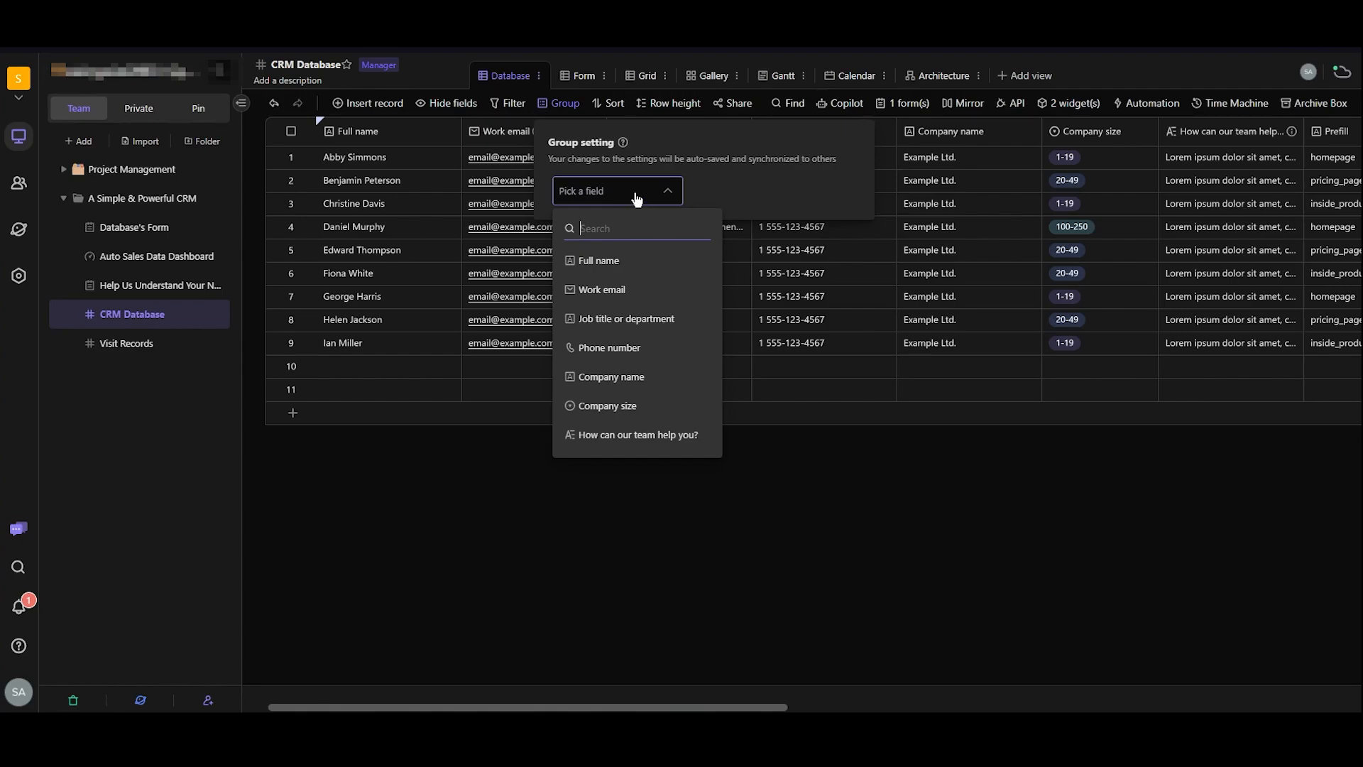
pyautogui.scroll(-5, 616, 376)
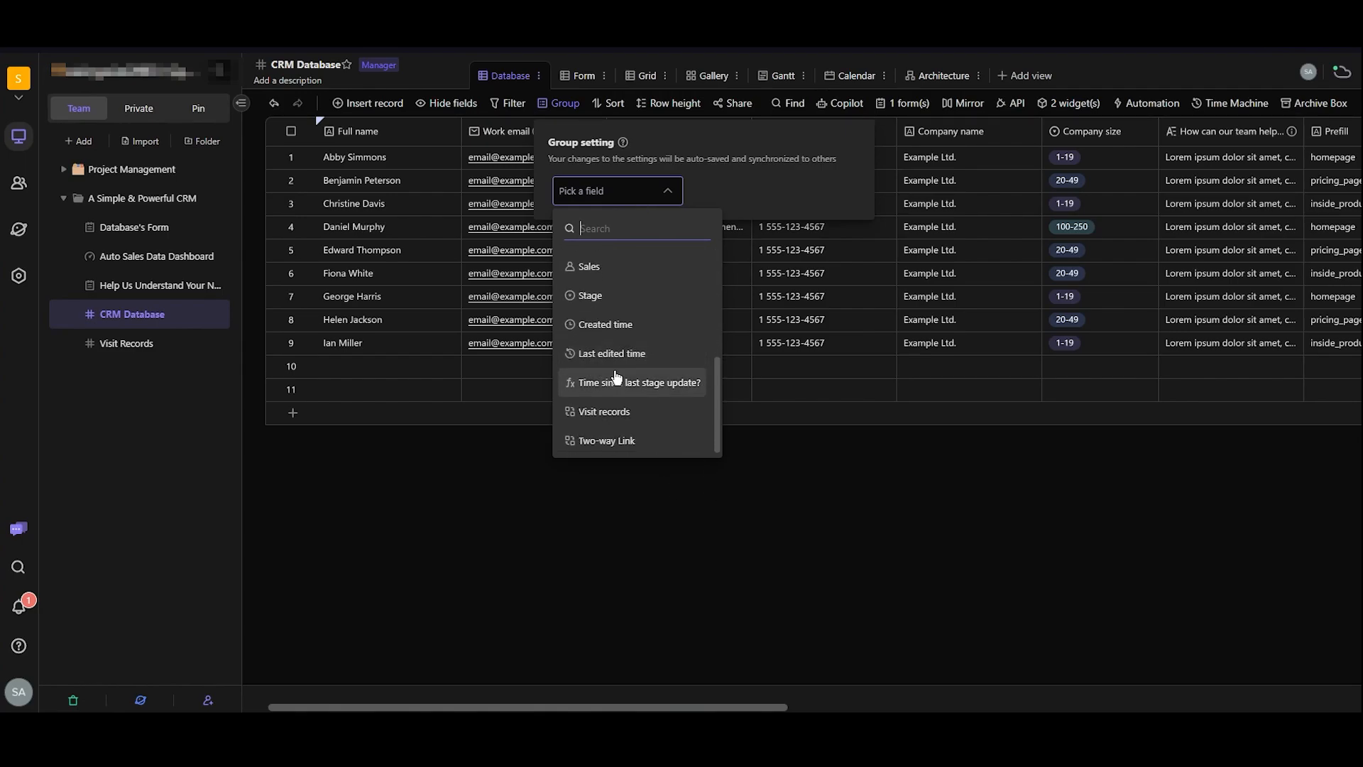
pyautogui.scroll(5, 616, 377)
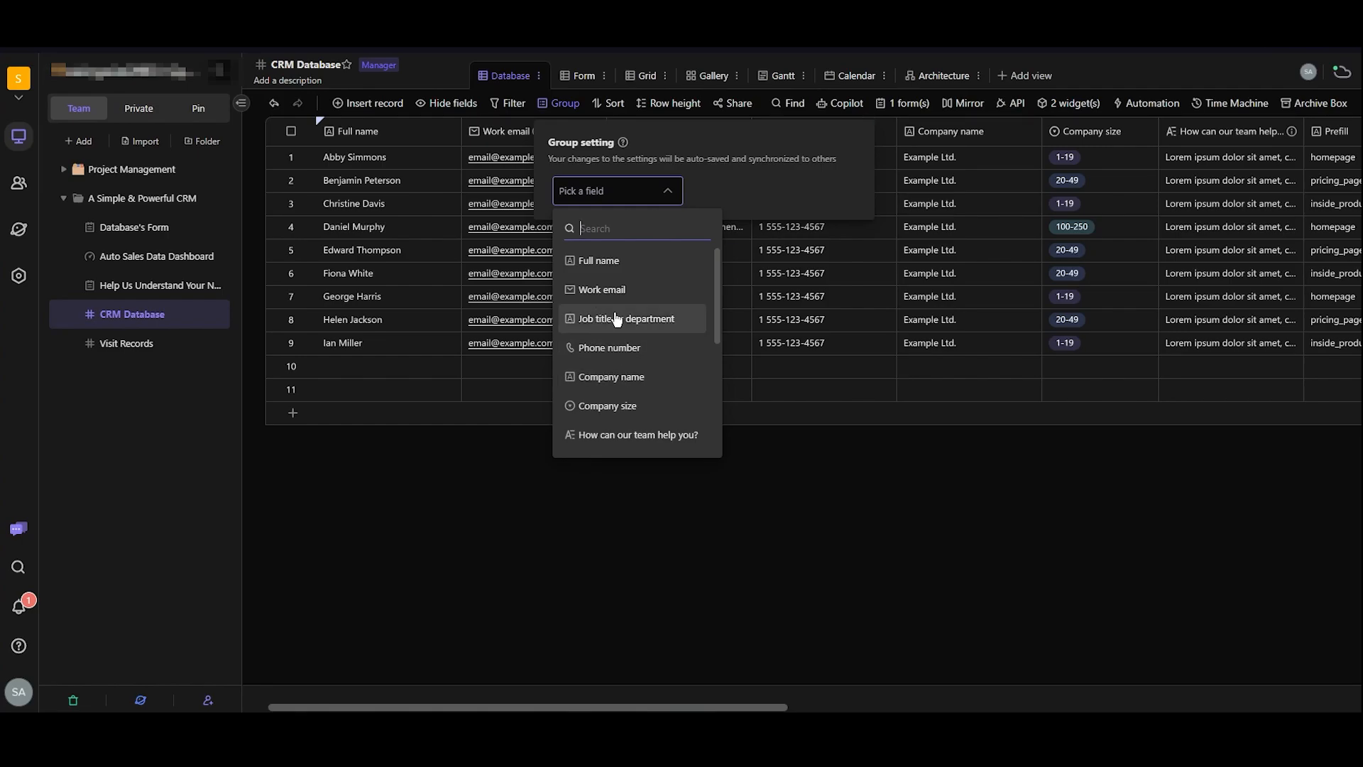
pyautogui.click(602, 260)
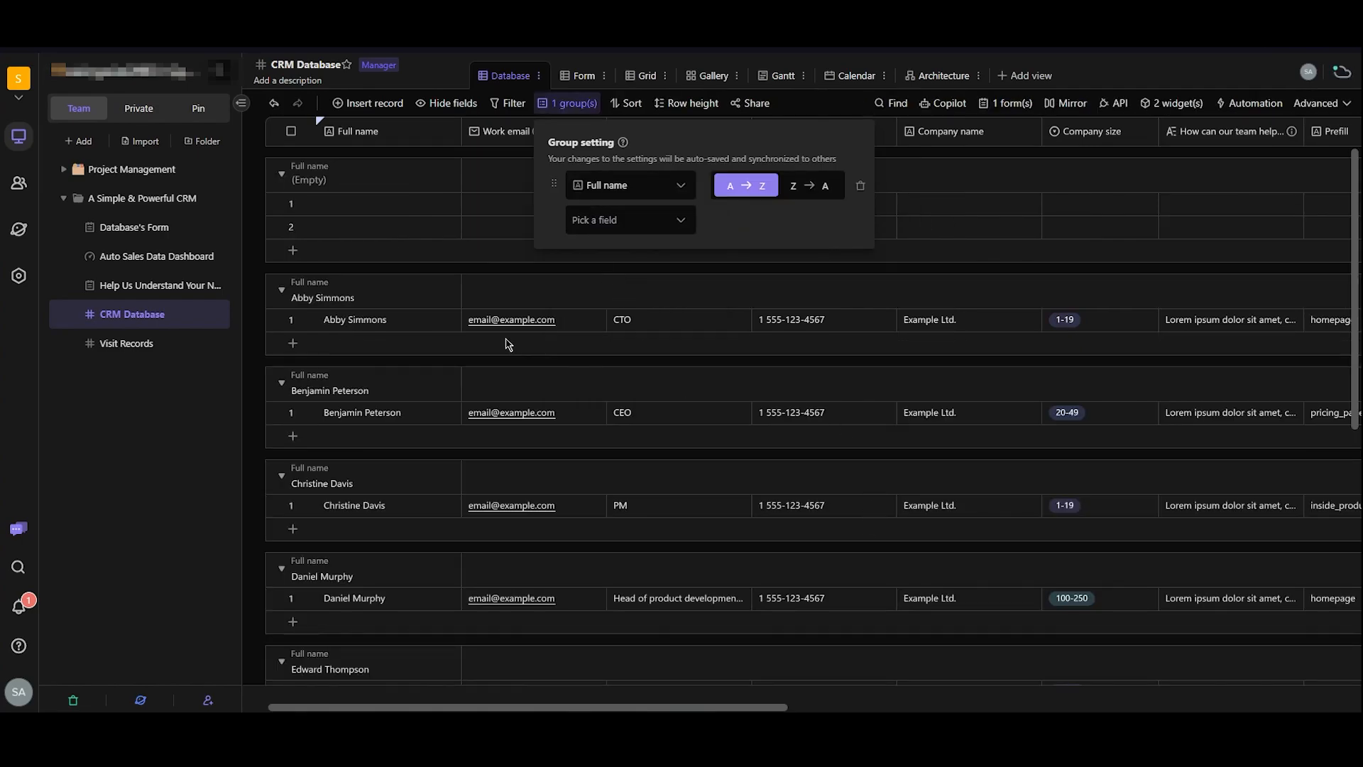
pyautogui.click(368, 283)
# - Reopen the grouping settings to list fields for a second grouping level
pyautogui.scroll(-8, 368, 283)
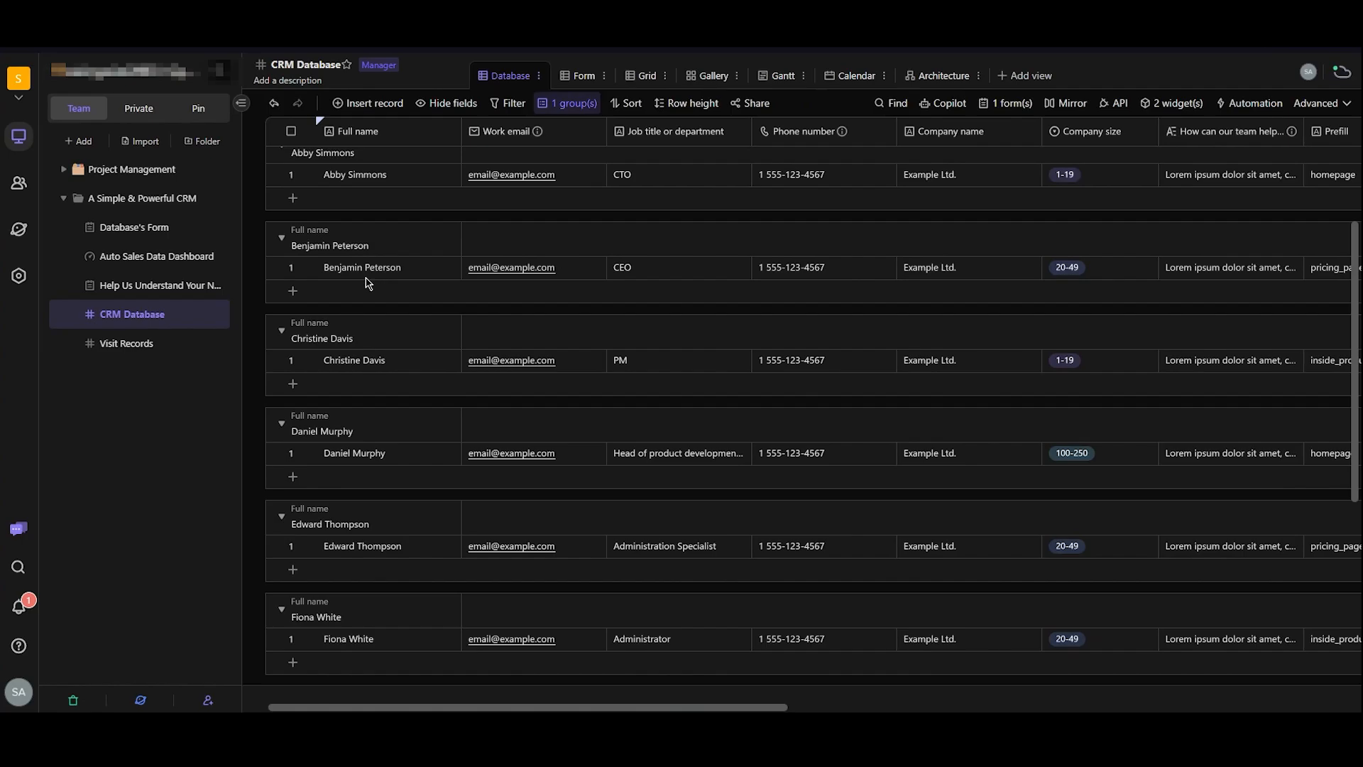
pyautogui.scroll(8, 419, 261)
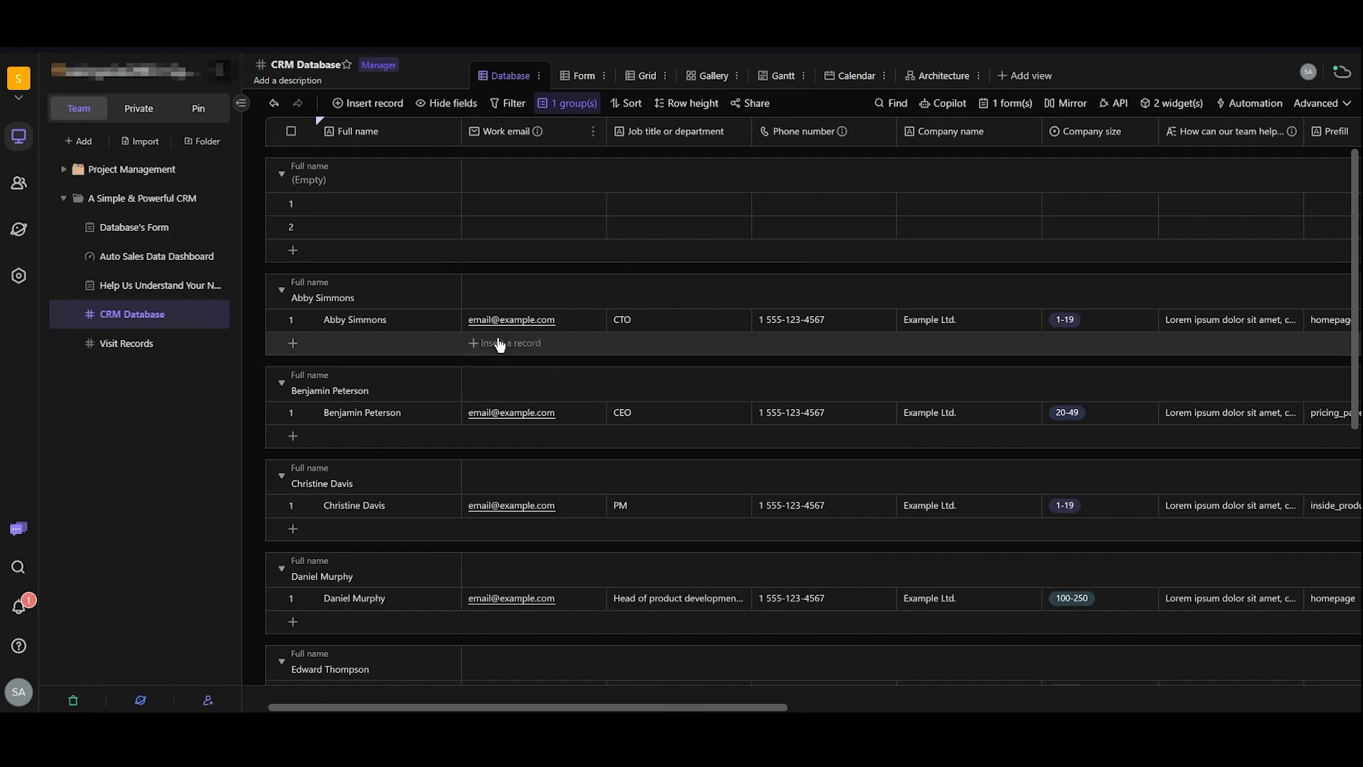
pyautogui.scroll(-2, 499, 345)
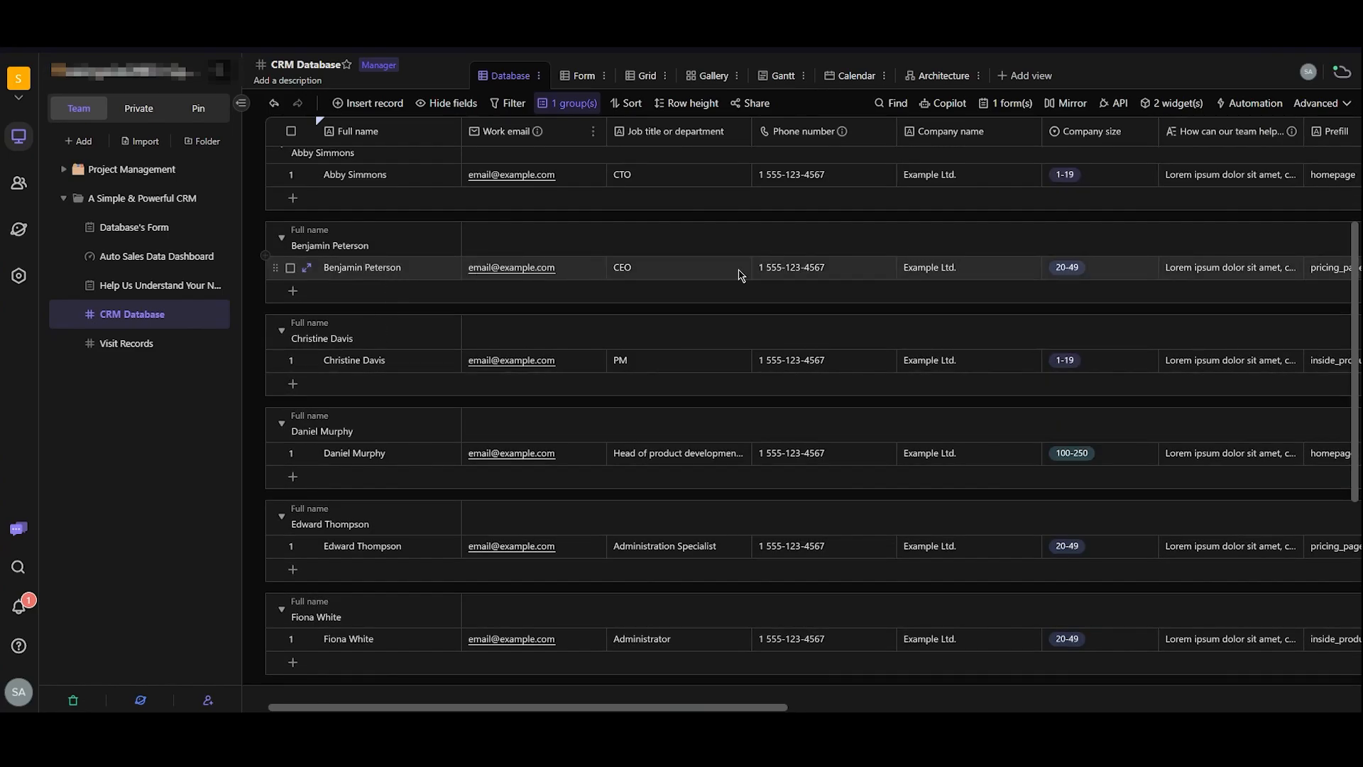
pyautogui.click(566, 108)
pyautogui.click(641, 222)
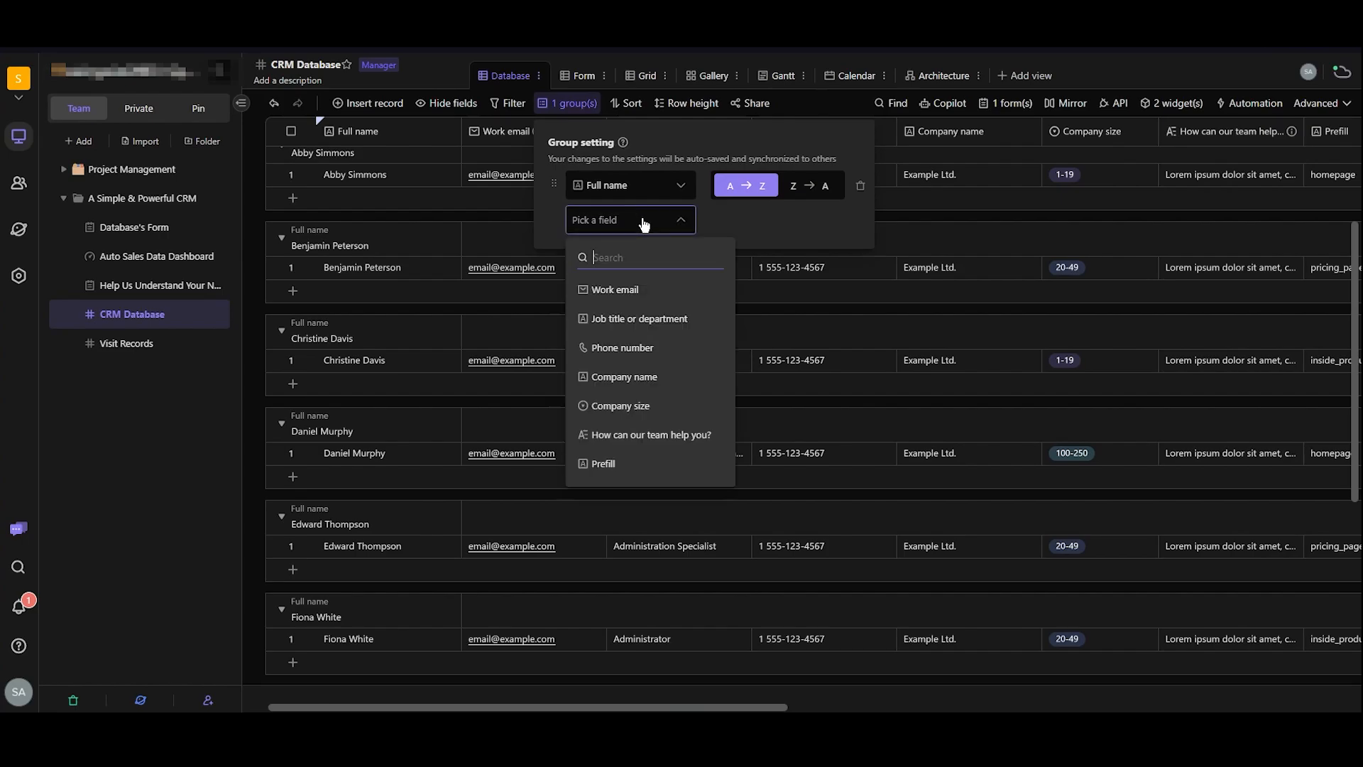
# - Add Work email as a second grouping level under Full name
pyautogui.click(662, 291)
pyautogui.click(447, 295)
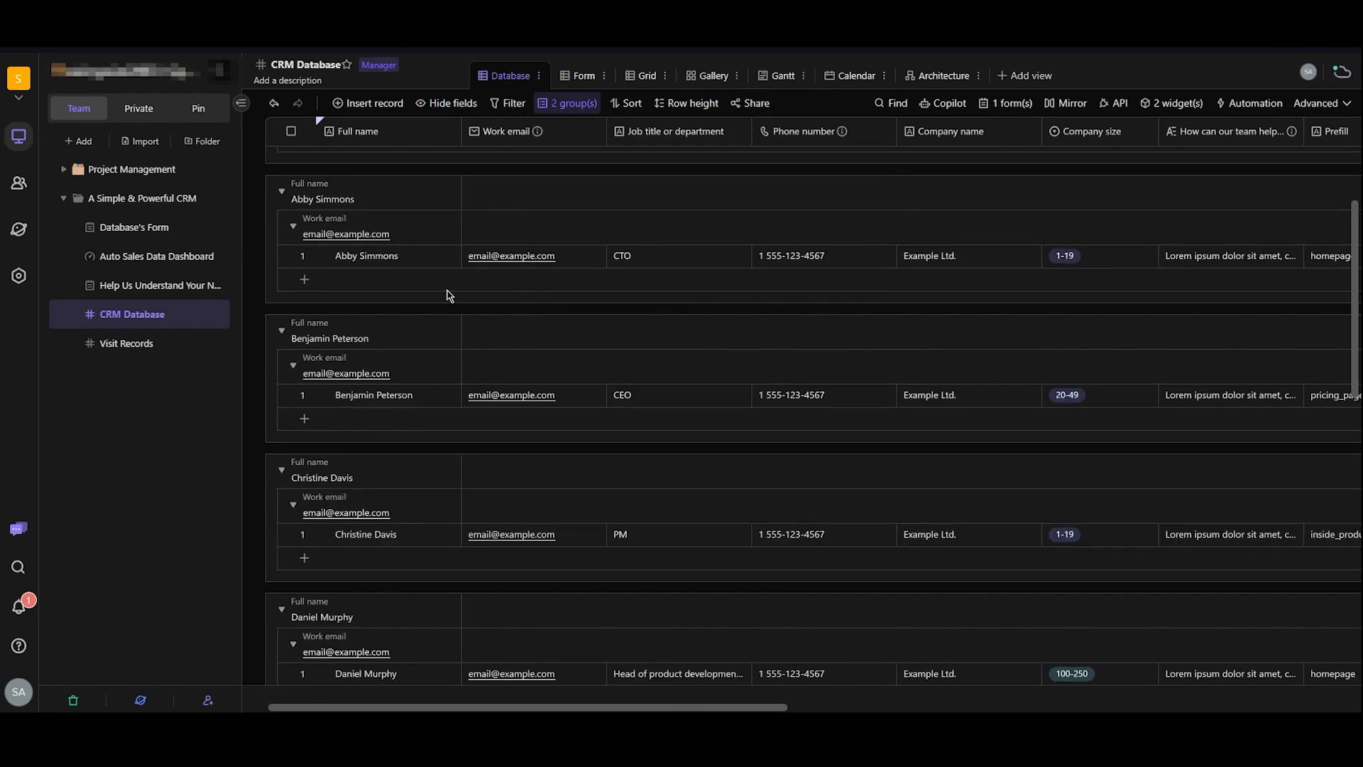
pyautogui.scroll(-5, 374, 241)
pyautogui.scroll(4, 374, 234)
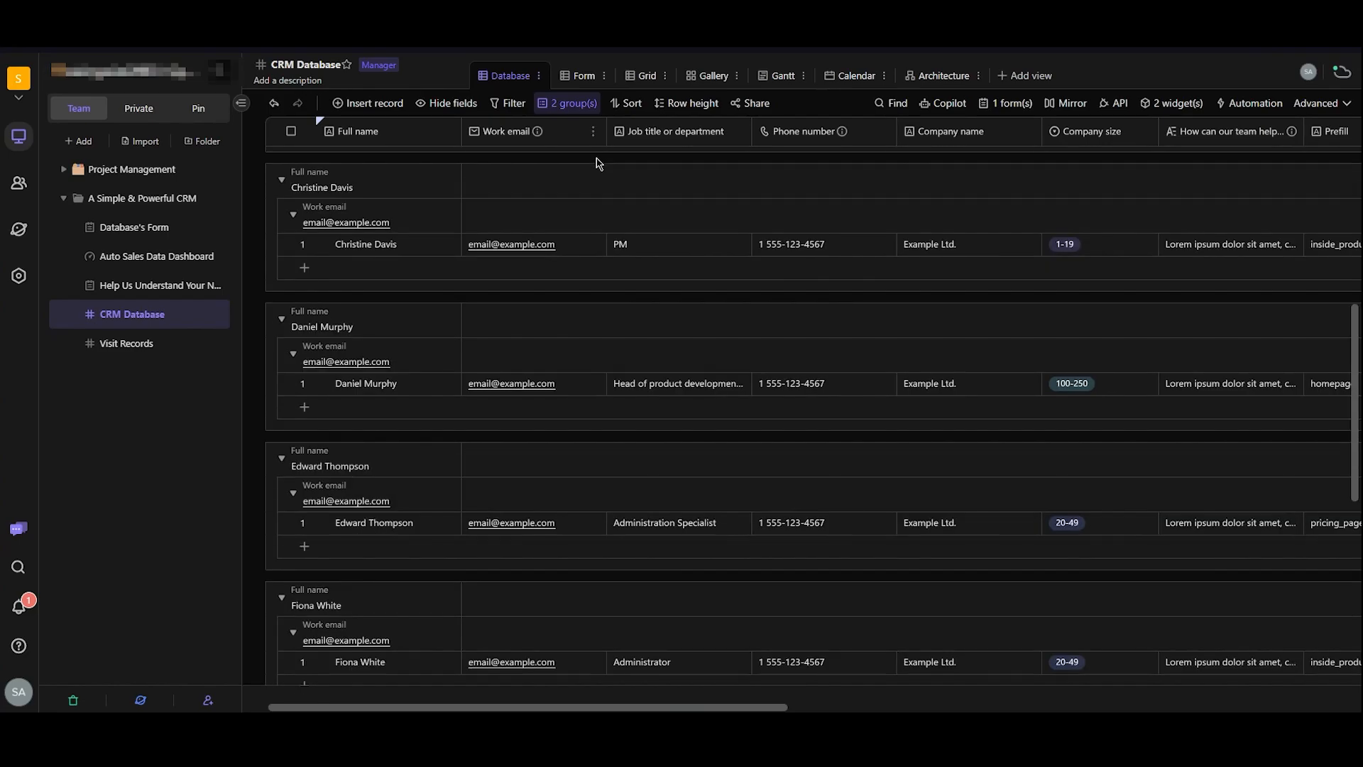
pyautogui.scroll(-10, 497, 295)
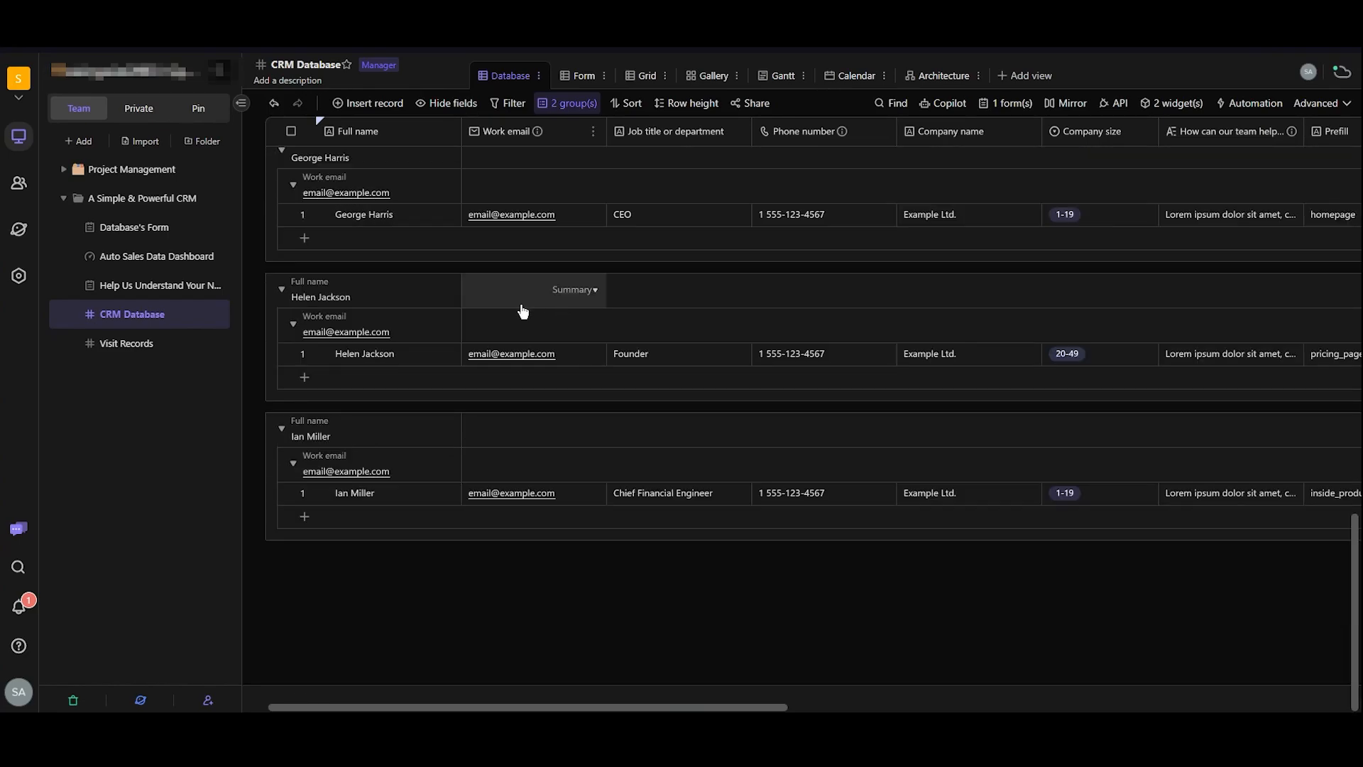
pyautogui.scroll(15, 326, 219)
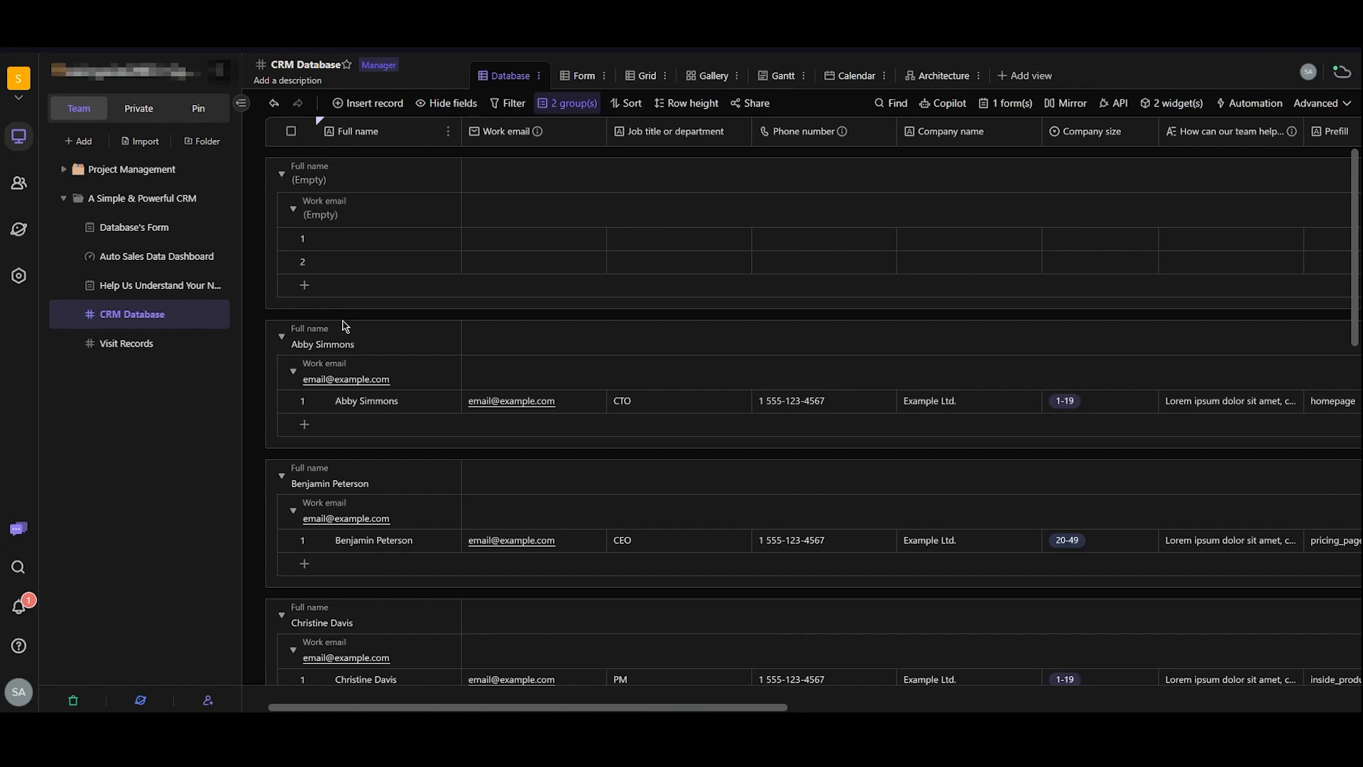
# - Replace the Full name grouping with Company size, giving Work email then Company size groups
pyautogui.click(569, 104)
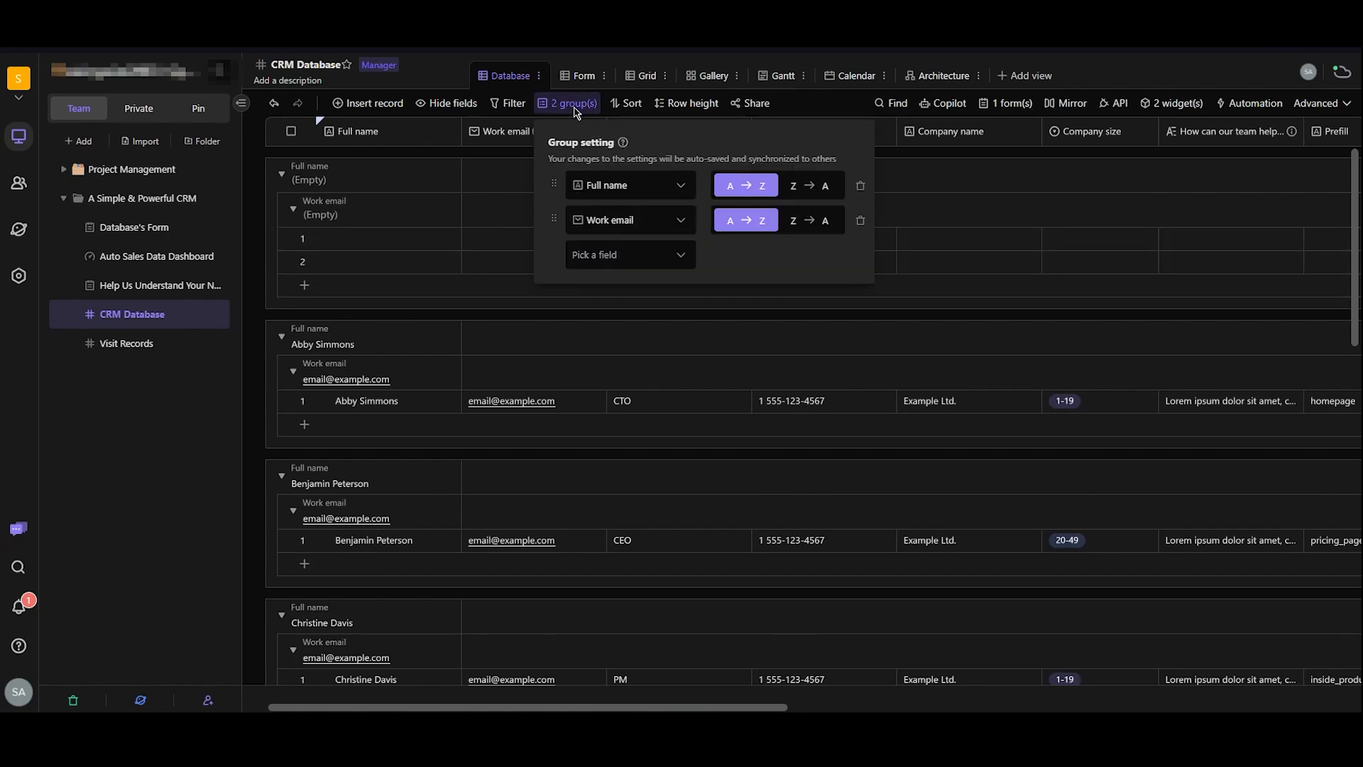
pyautogui.click(860, 185)
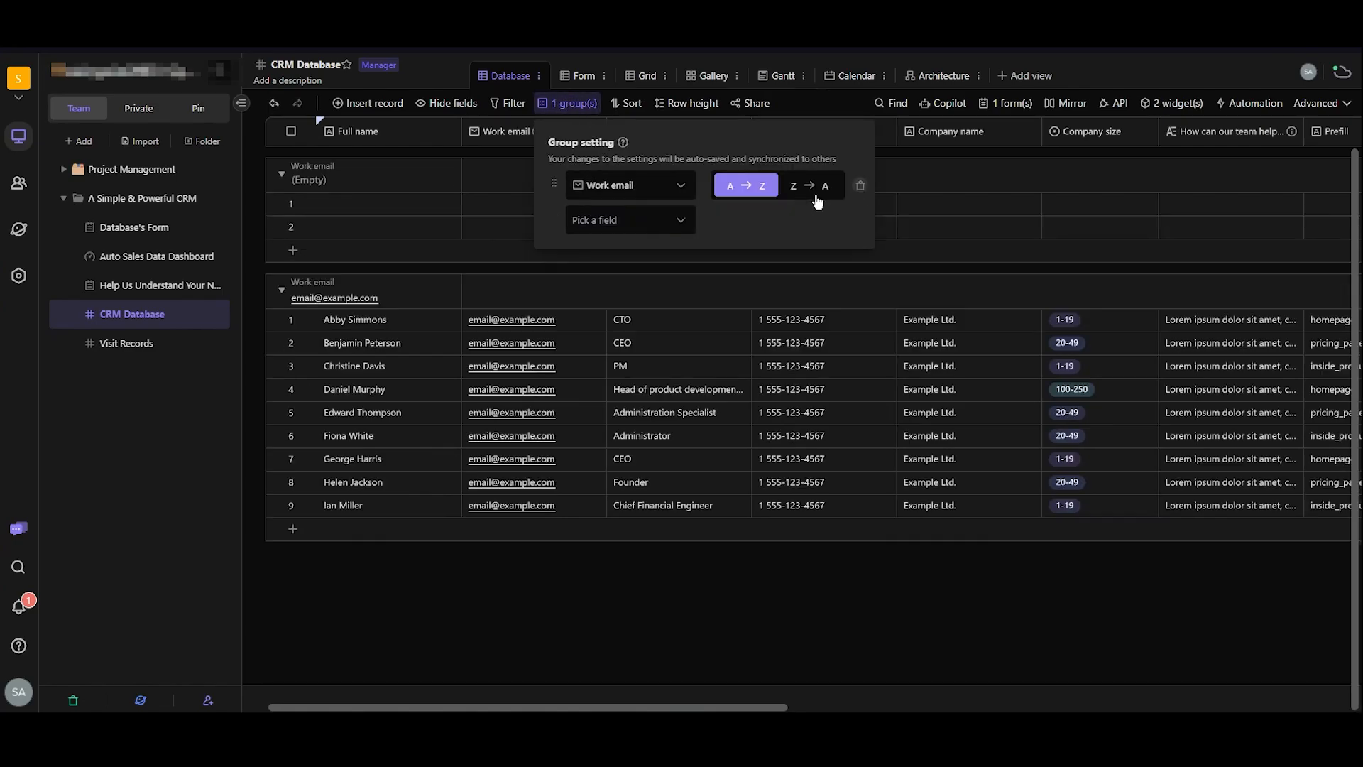
pyautogui.click(642, 219)
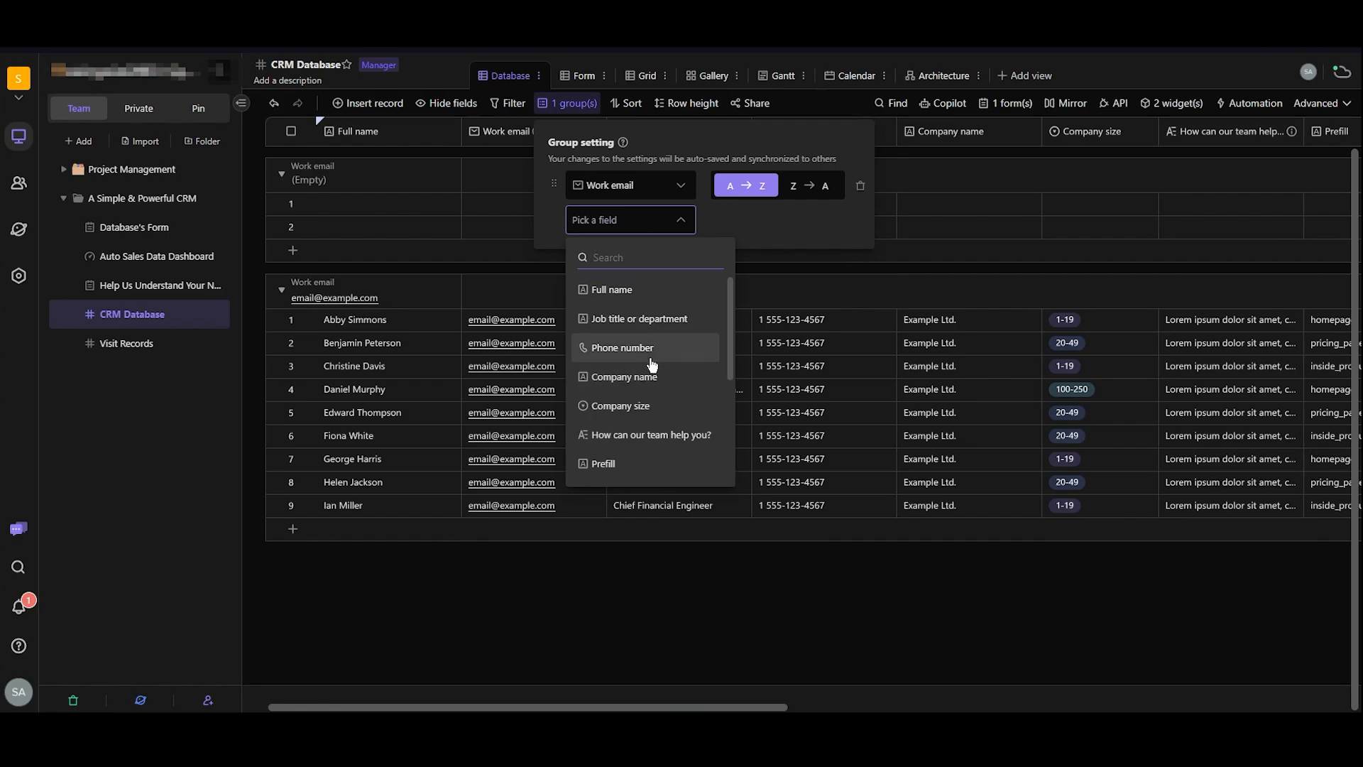
pyautogui.click(648, 407)
pyautogui.click(529, 316)
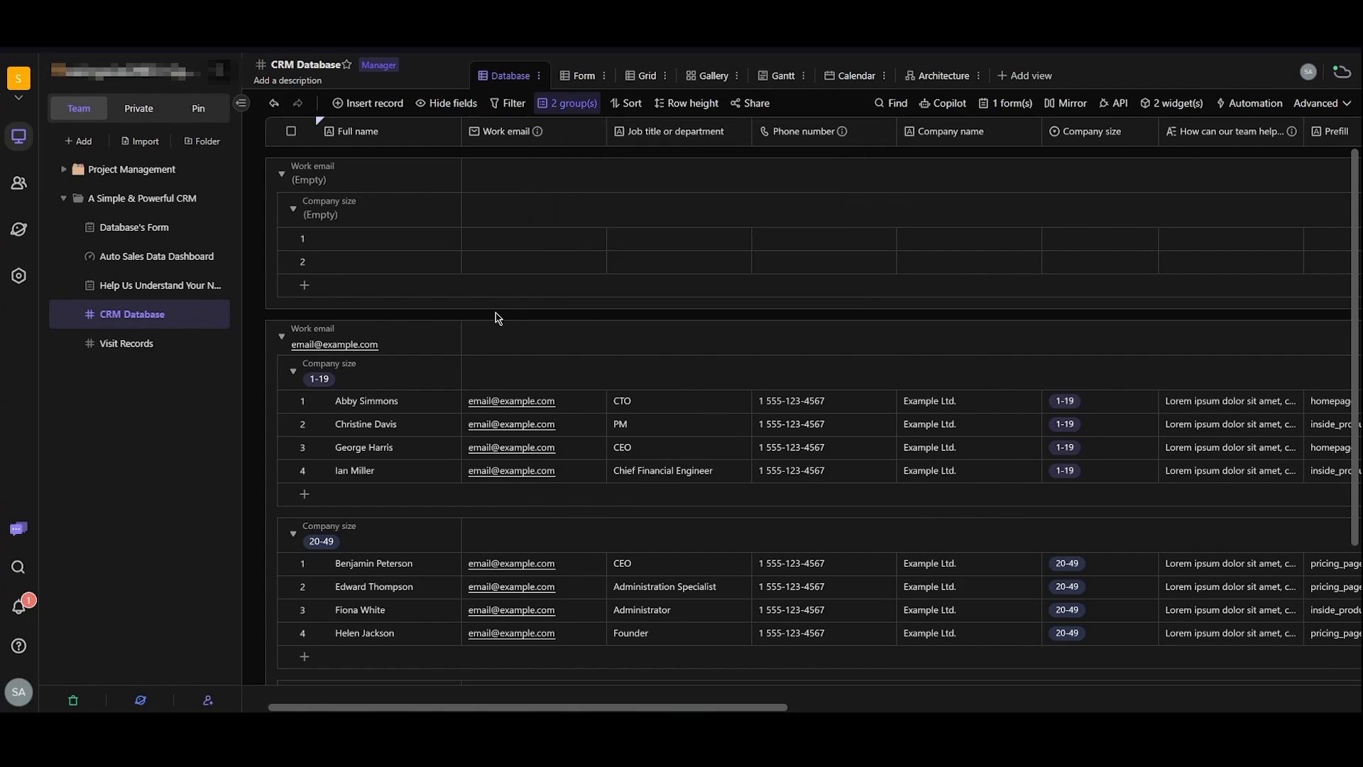
pyautogui.scroll(-1, 450, 323)
pyautogui.scroll(-1, 331, 316)
pyautogui.scroll(-1, 328, 314)
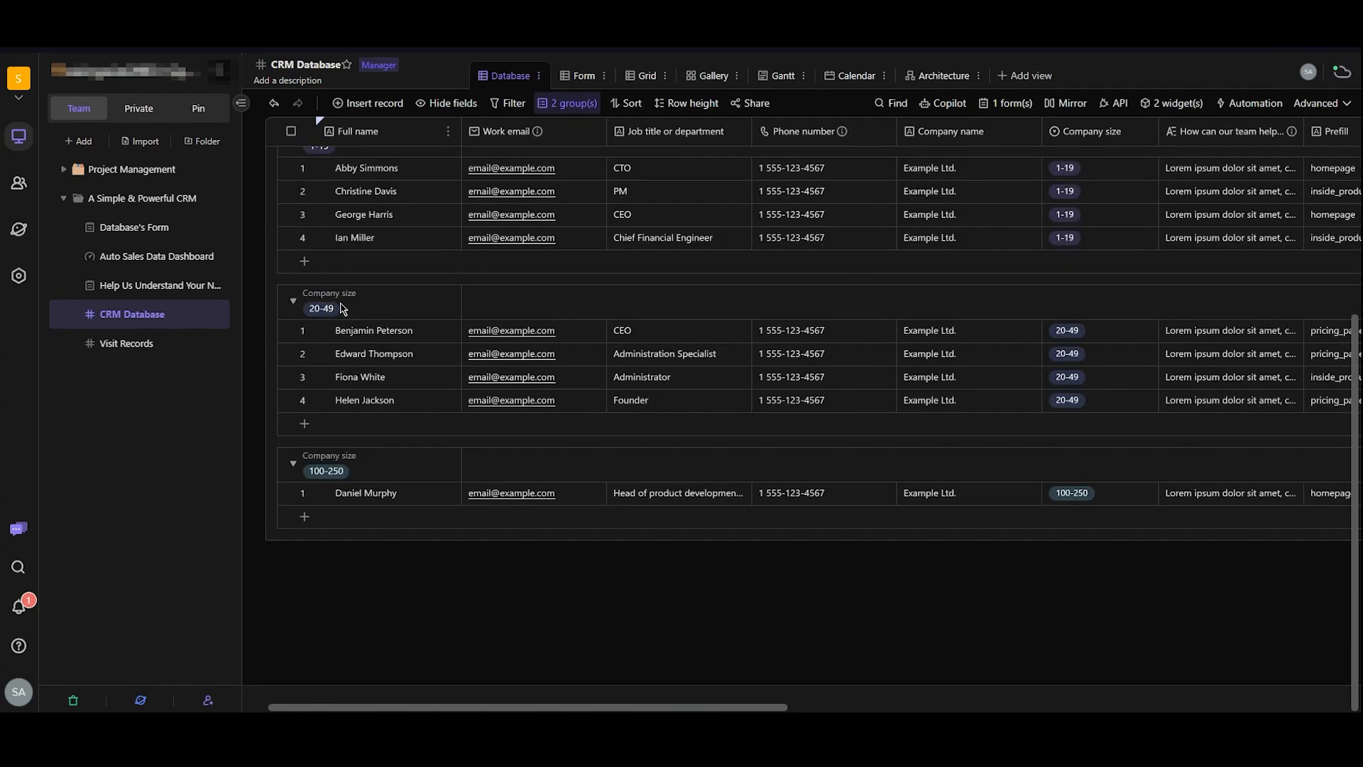
pyautogui.scroll(3, 338, 313)
pyautogui.scroll(-2, 344, 291)
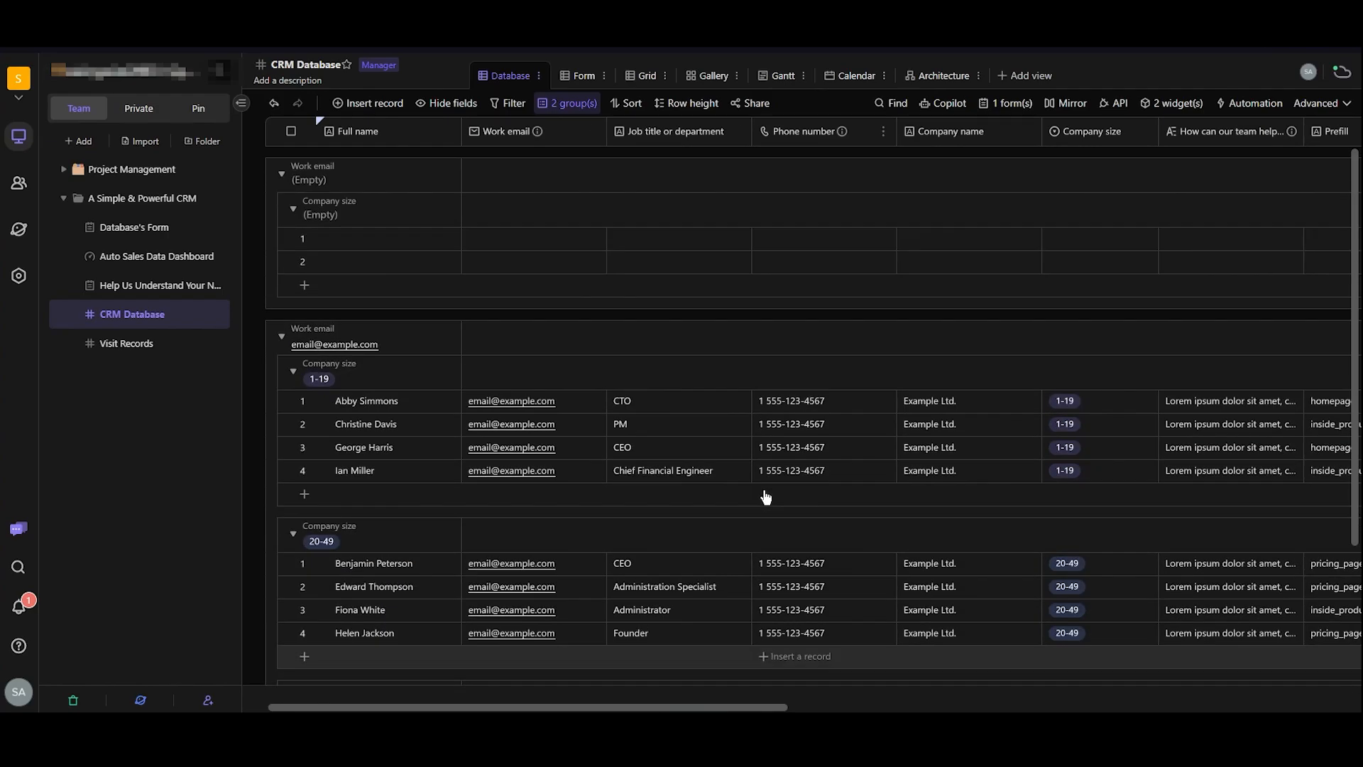
# - Delete both the Work email and Company size grouping levels
pyautogui.click(566, 104)
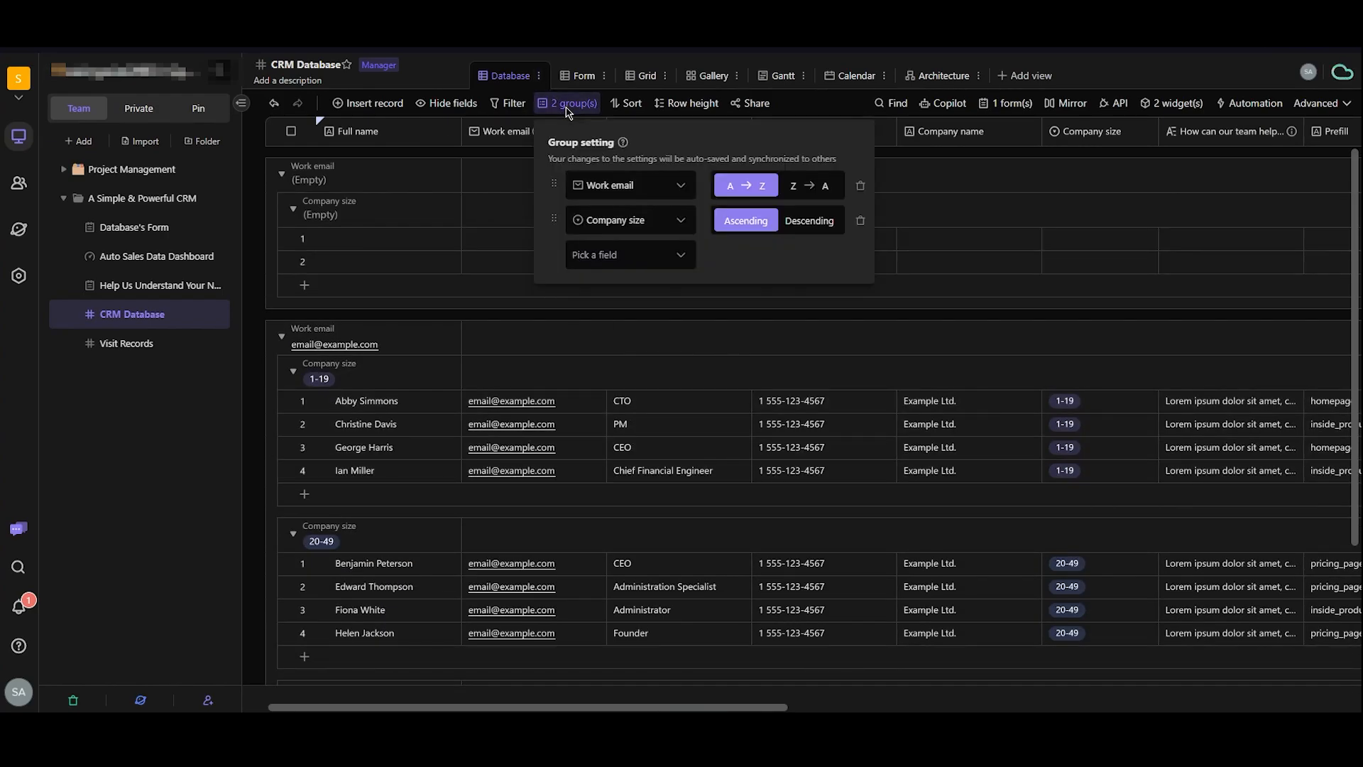
pyautogui.click(861, 186)
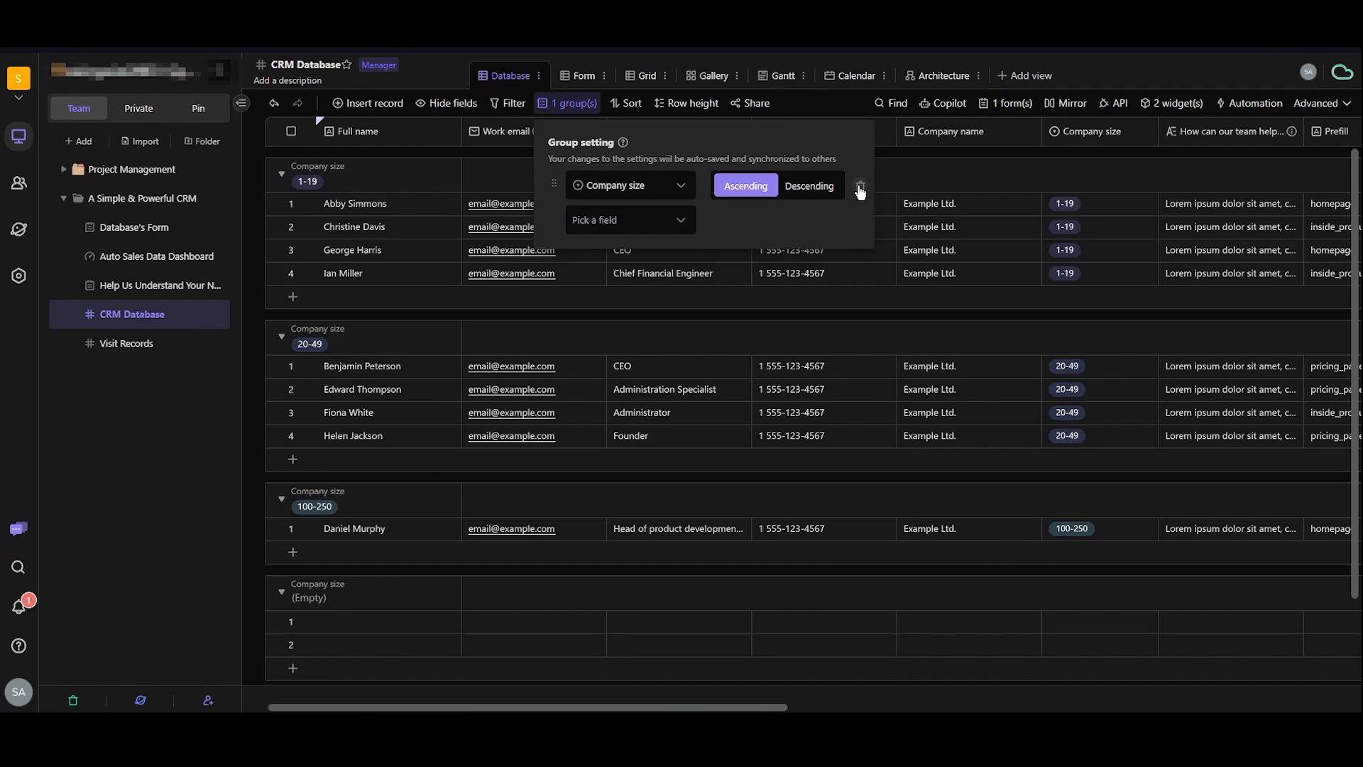
pyautogui.click(859, 185)
pyautogui.click(805, 489)
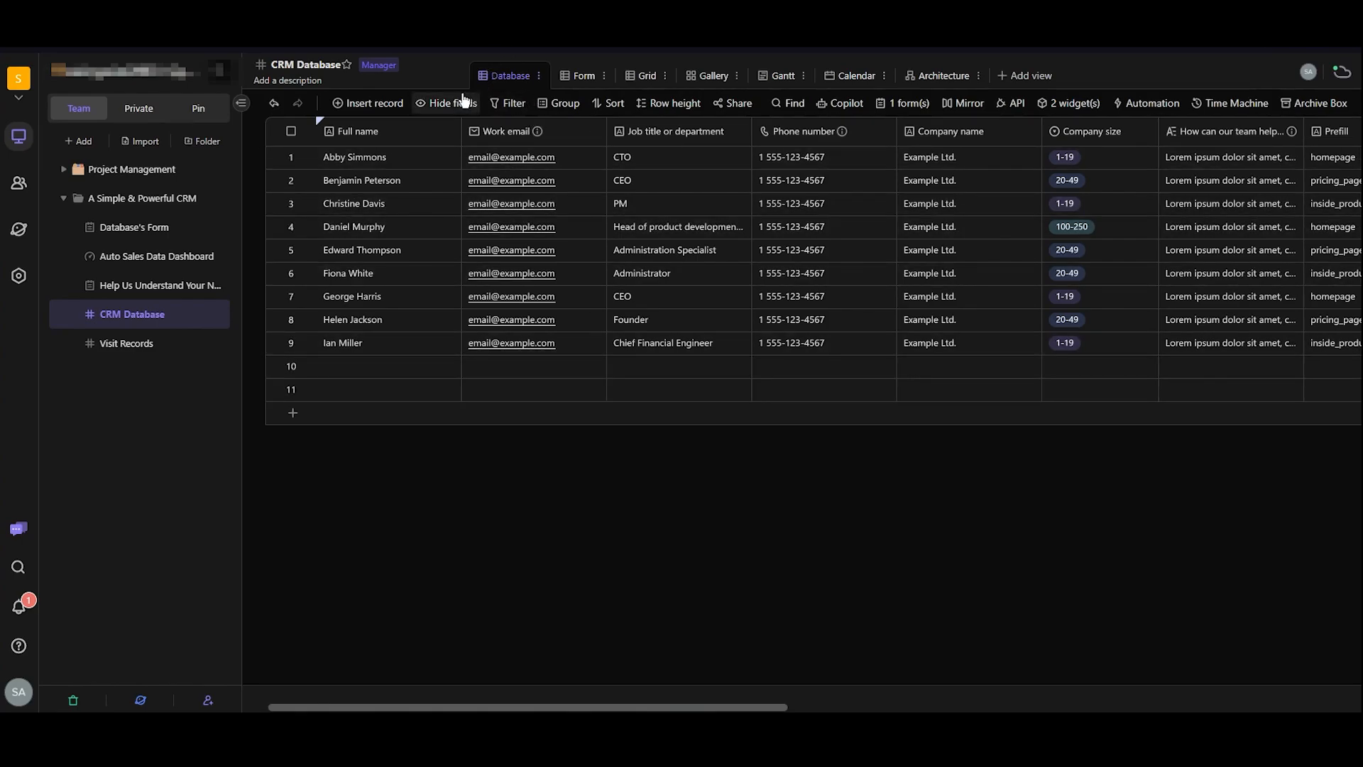
pyautogui.click(519, 104)
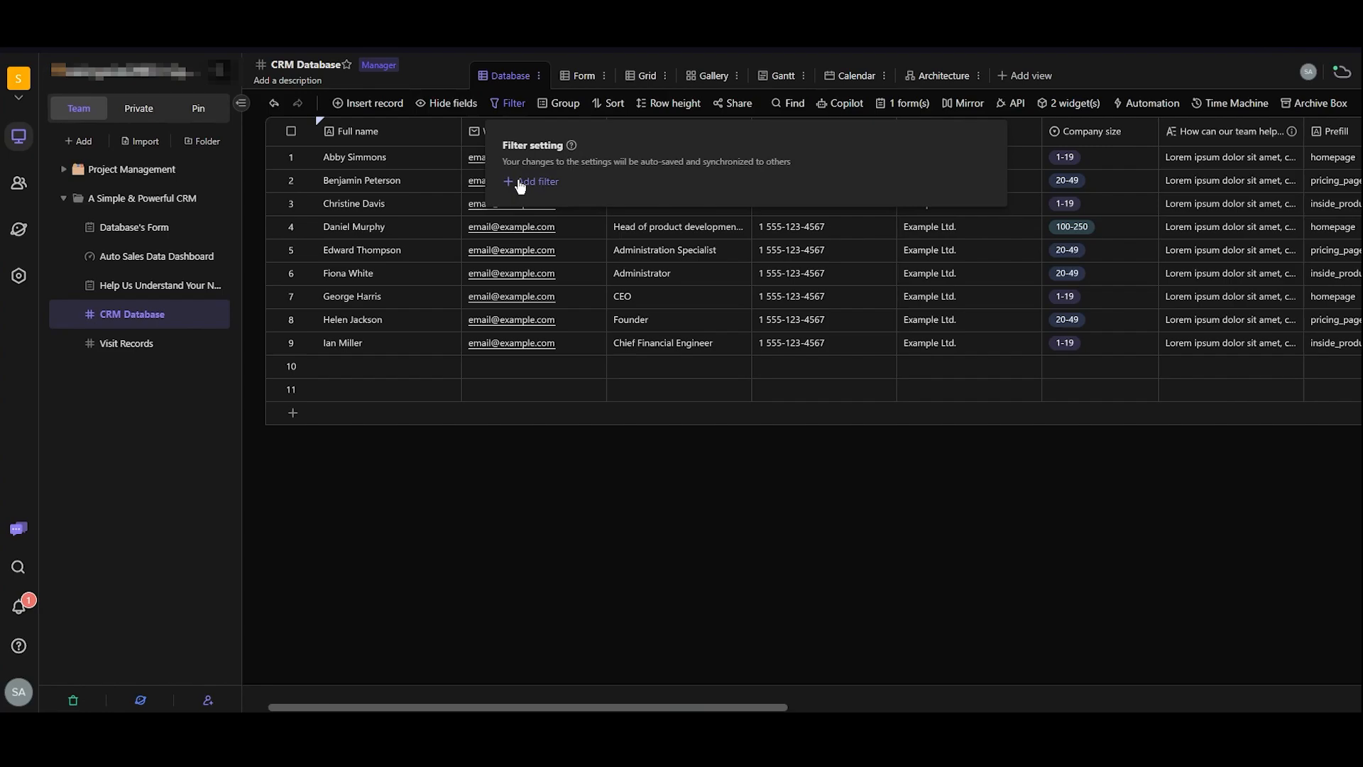
pyautogui.click(522, 182)
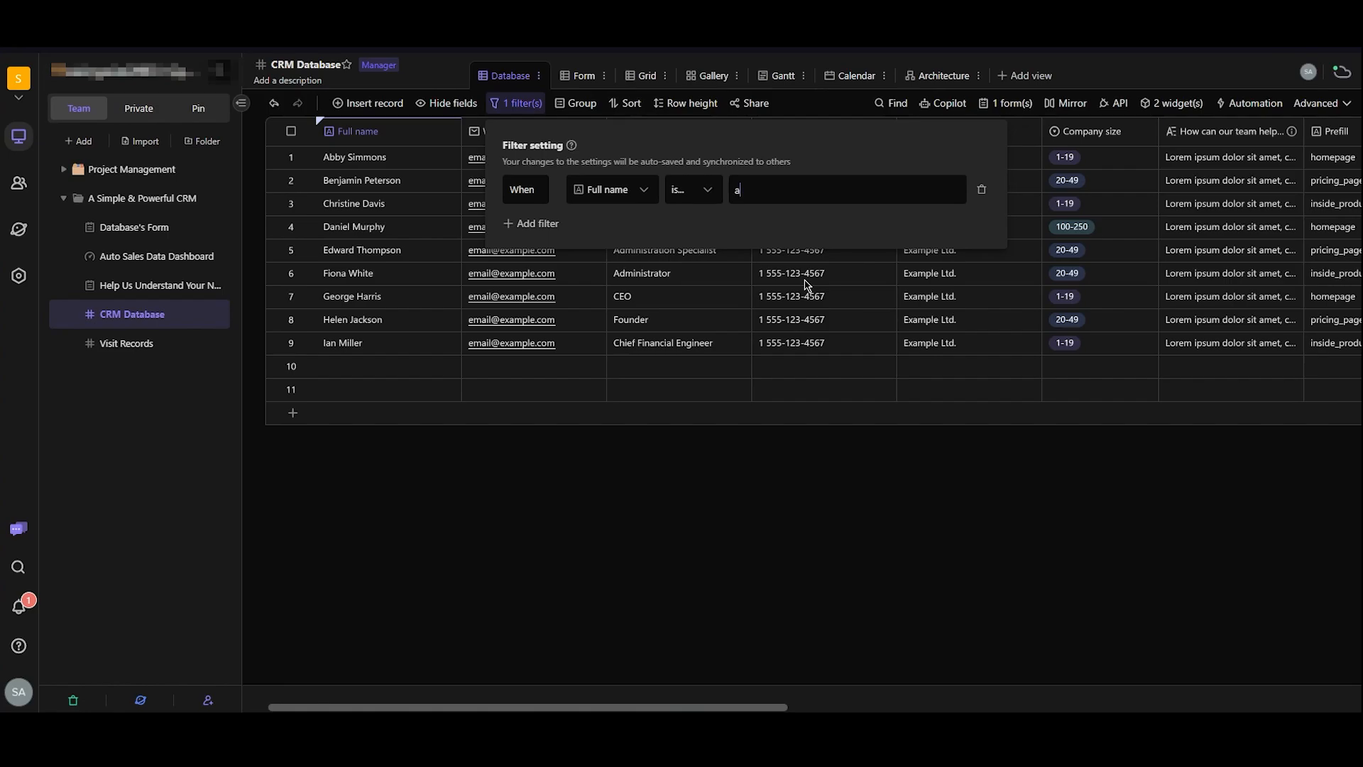
pyautogui.write('abby')
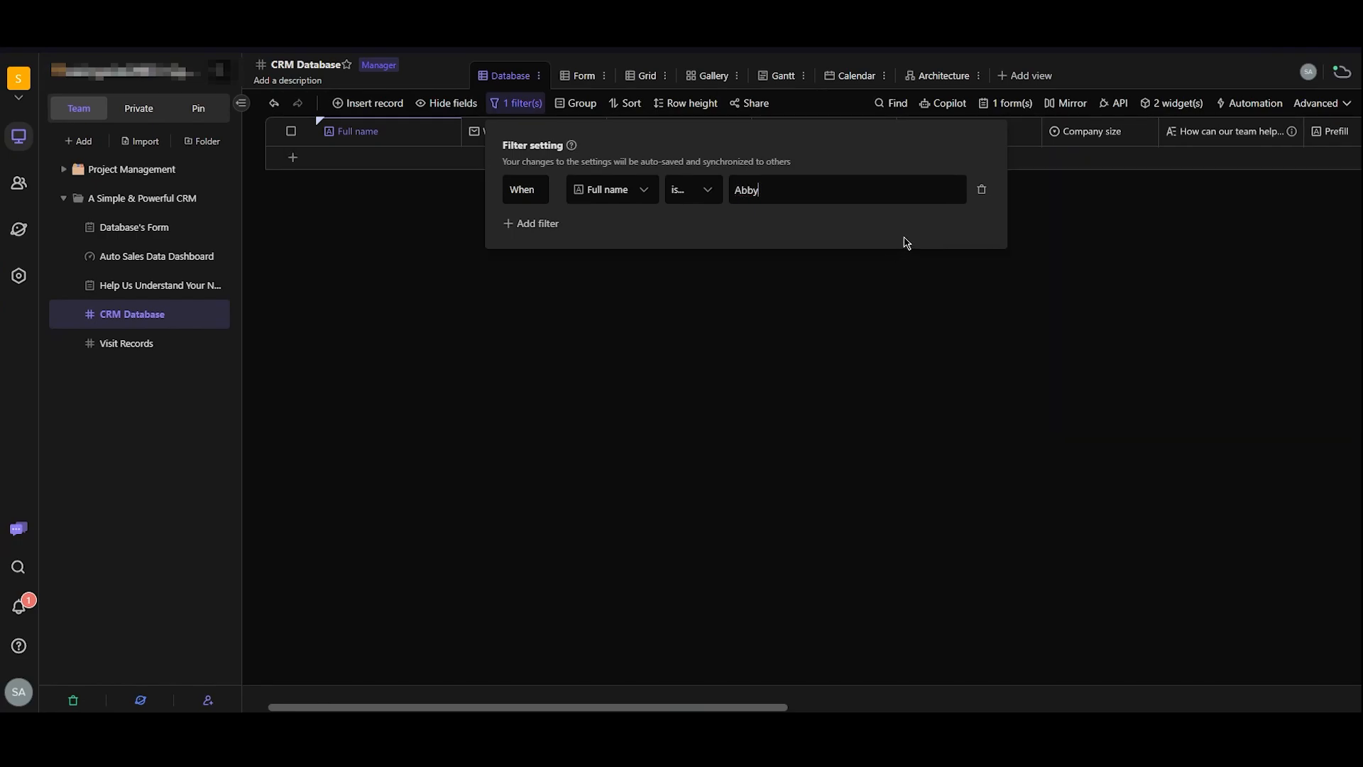
pyautogui.click(547, 350)
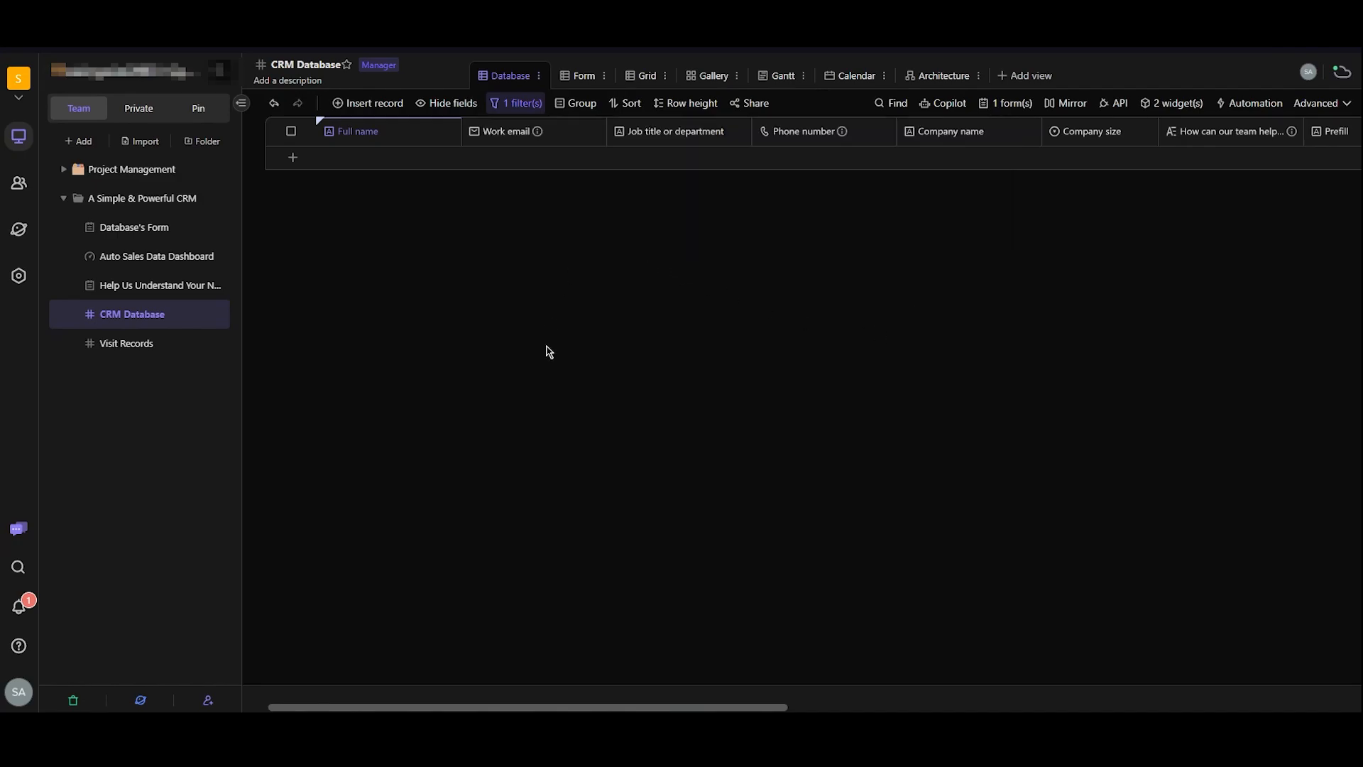
pyautogui.click(527, 108)
pyautogui.click(892, 201)
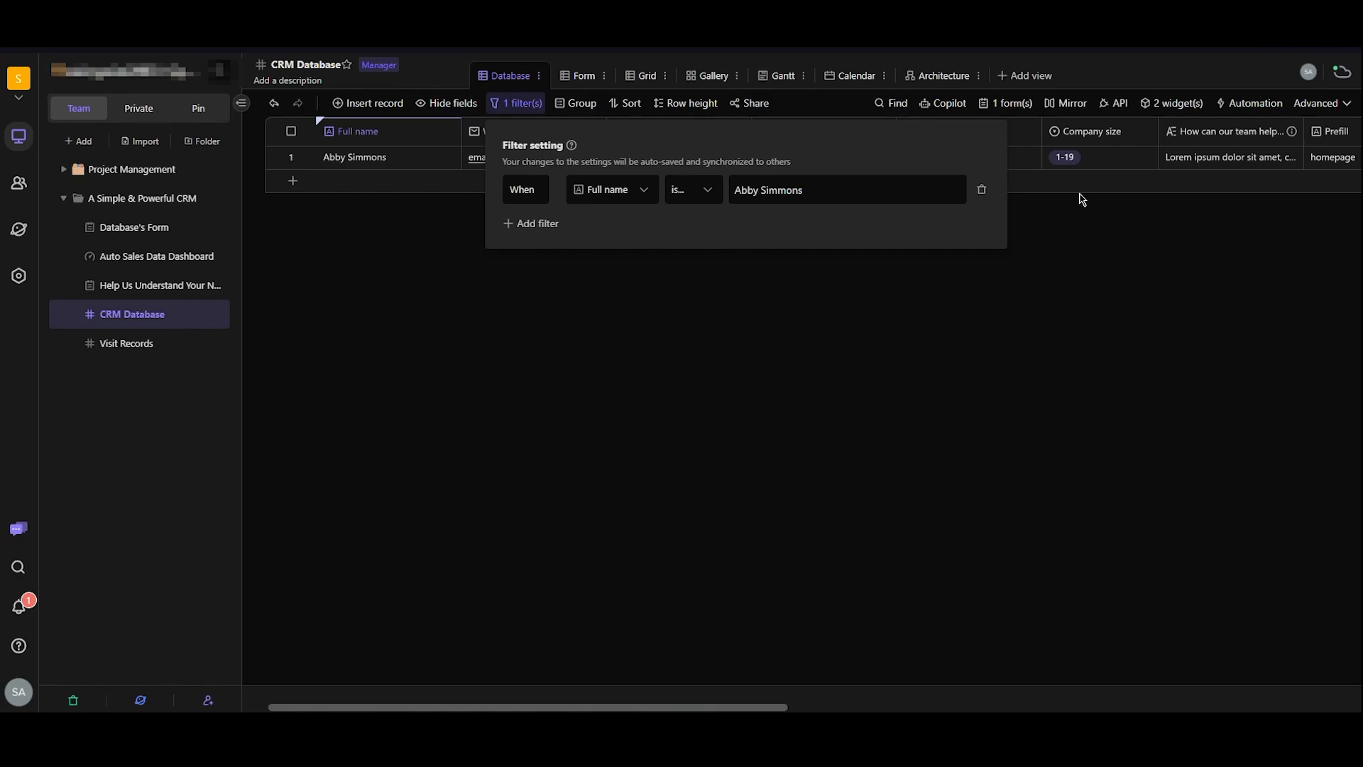
pyautogui.click(982, 190)
pyautogui.click(817, 501)
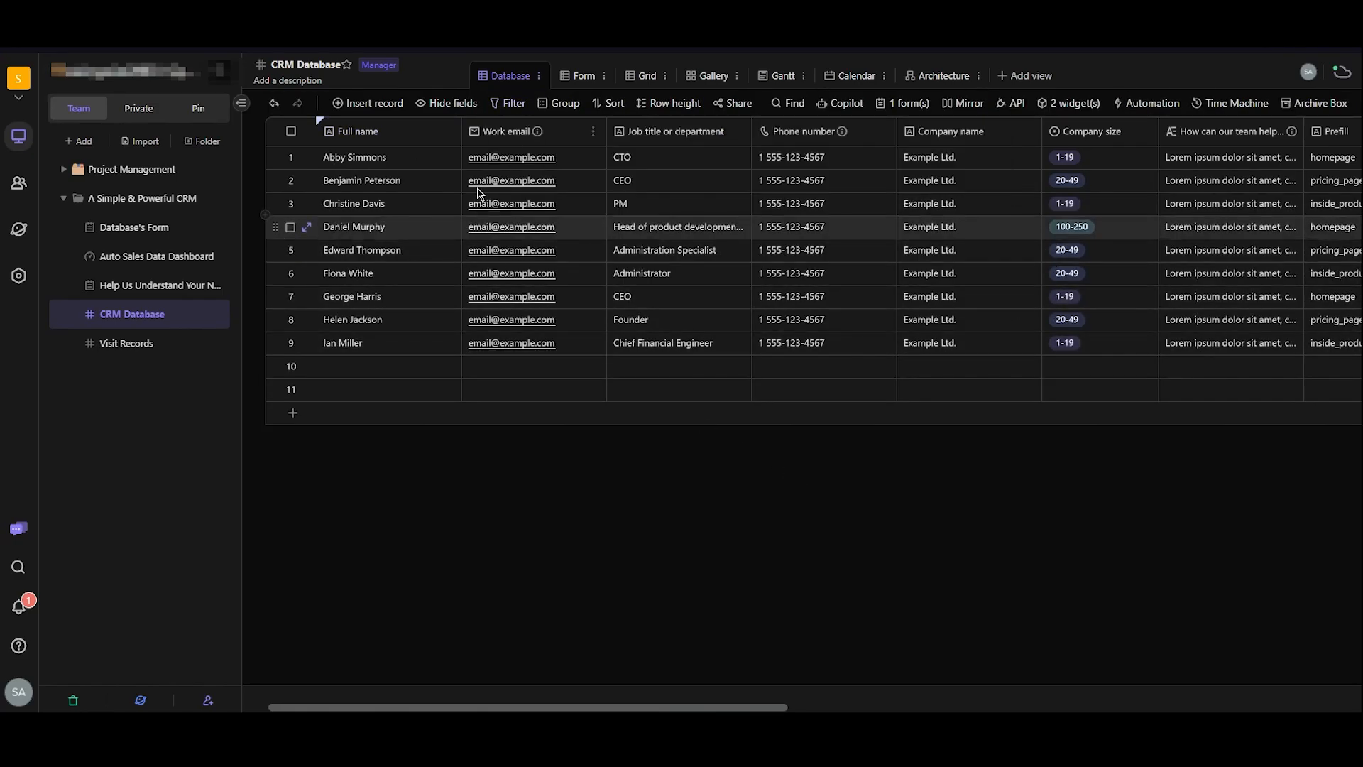
# - Turn off the Job title or department field in Hide fields
pyautogui.click(448, 103)
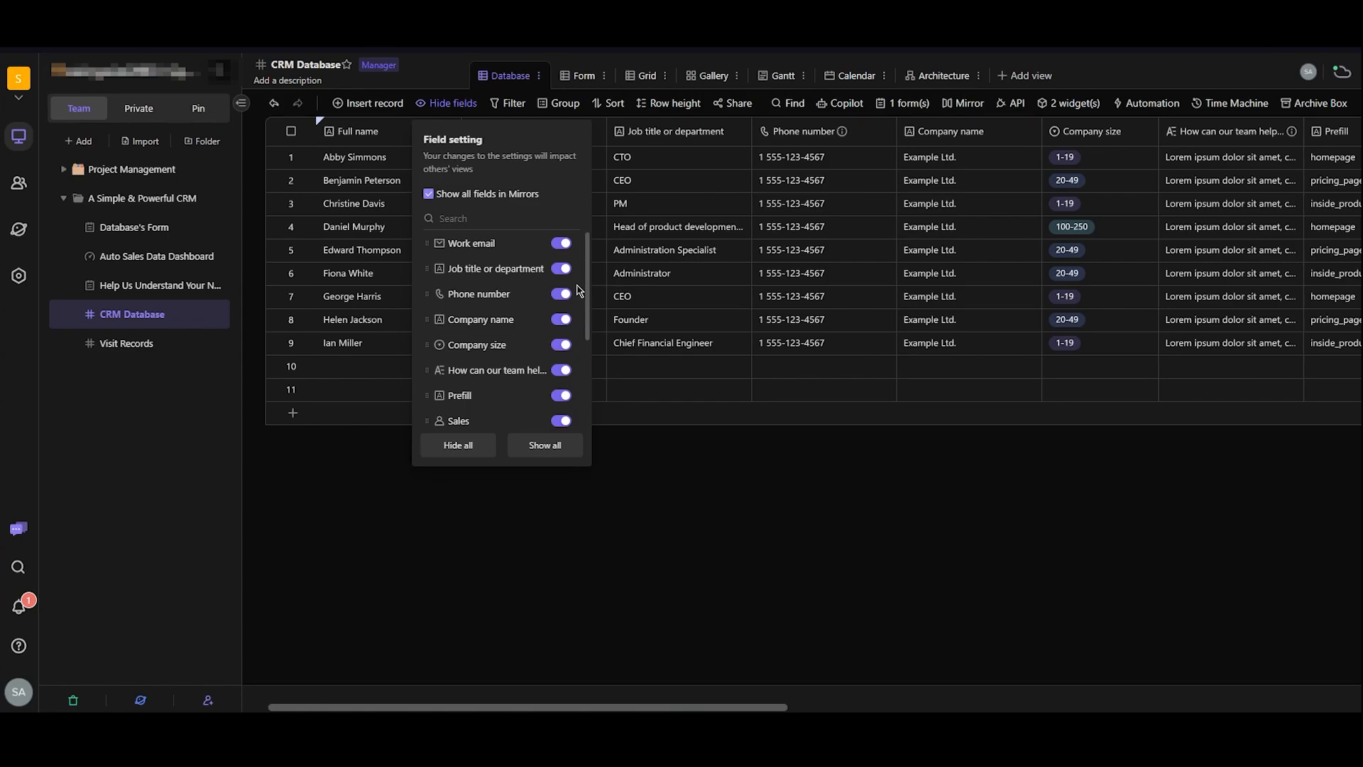
pyautogui.click(561, 269)
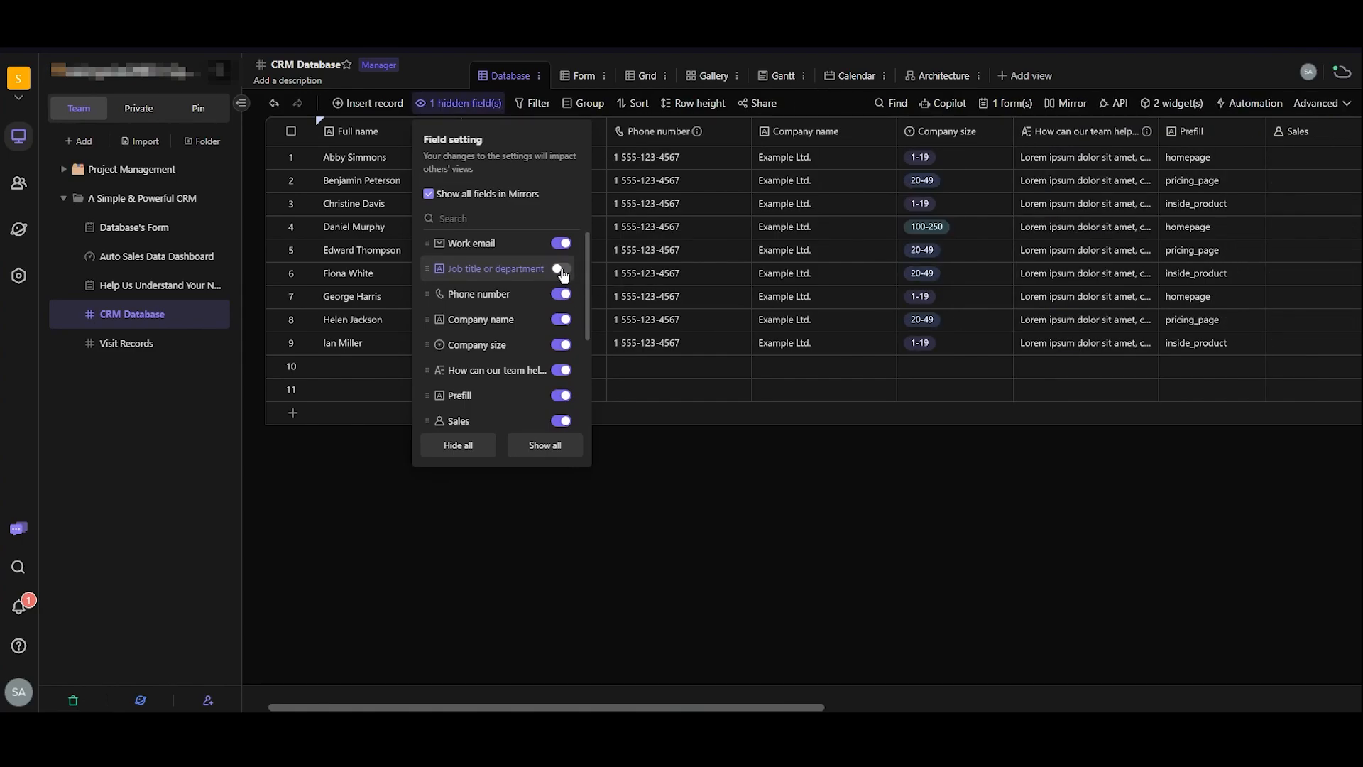
pyautogui.click(562, 270)
pyautogui.click(562, 269)
pyautogui.click(728, 424)
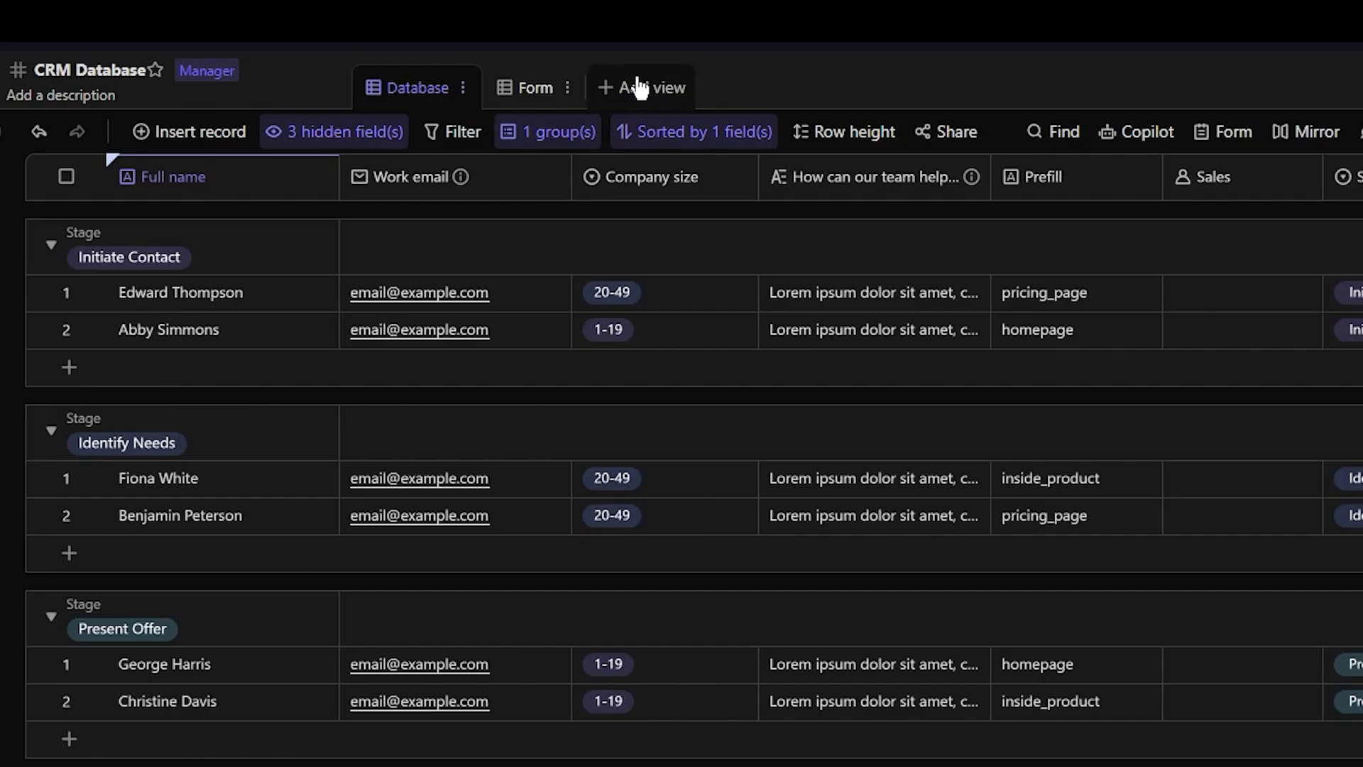
# - Add a Kanban view showing leads in Company size columns 1-19, 20-49 and 100-250
pyautogui.click(641, 86)
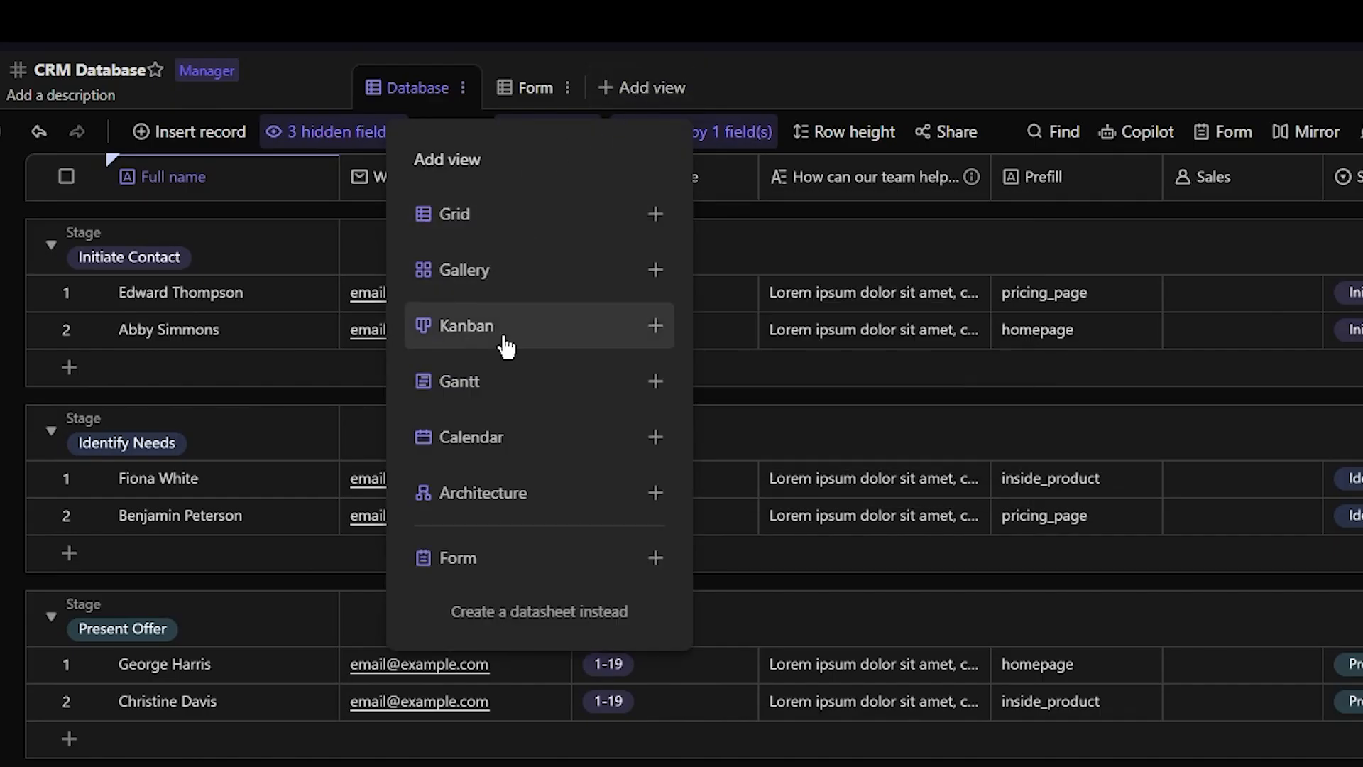
pyautogui.click(480, 337)
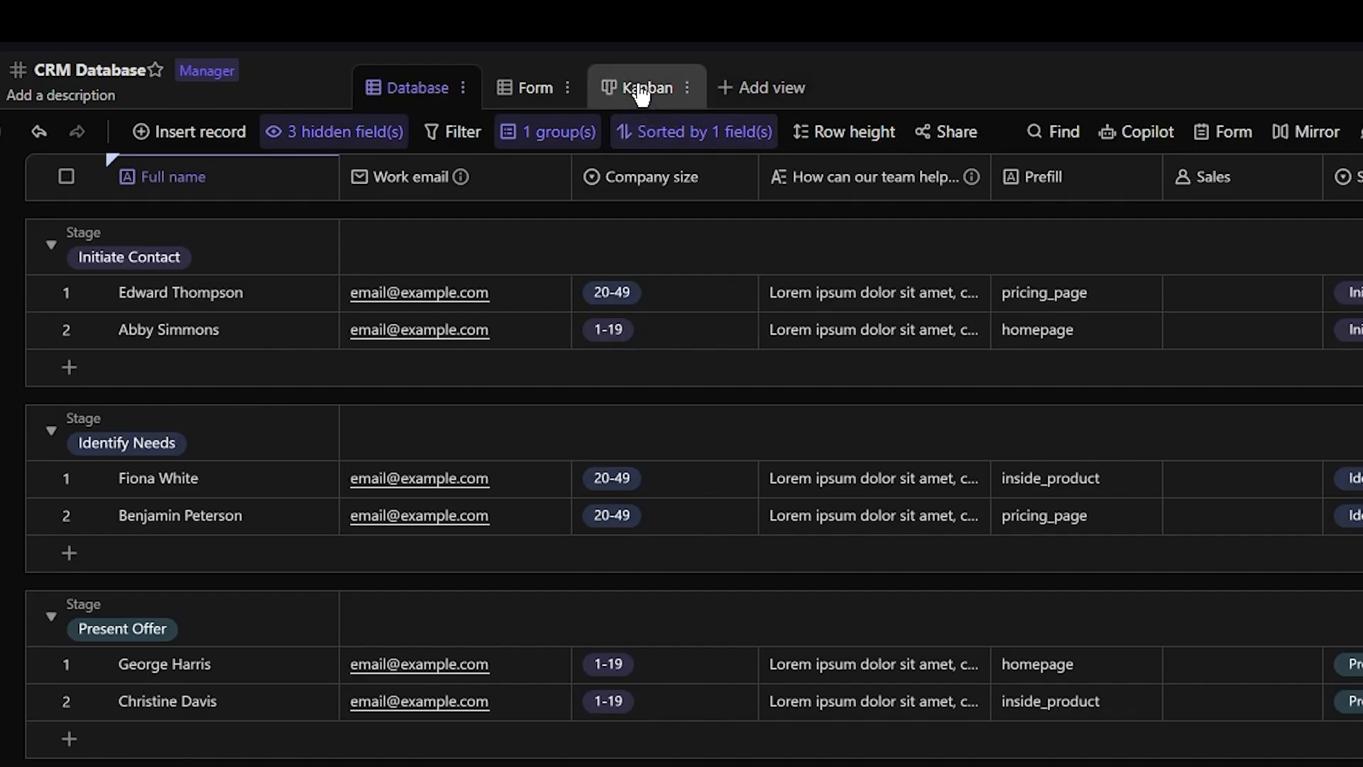
pyautogui.click(645, 76)
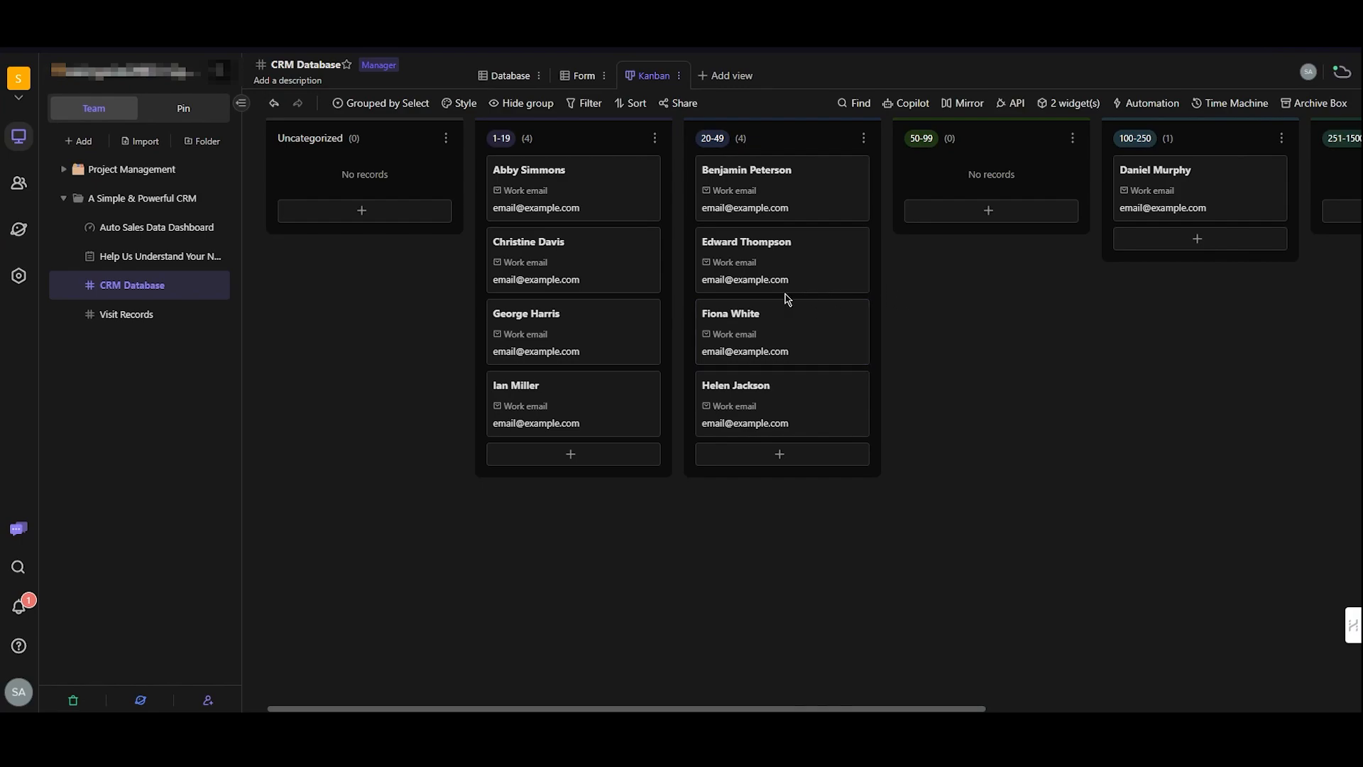
# - Move two 20-49 cards to 50-99 and Uncategorized, and a 1-19 card to 100-250
pyautogui.moveTo(730, 253); pyautogui.dragTo(973, 200)
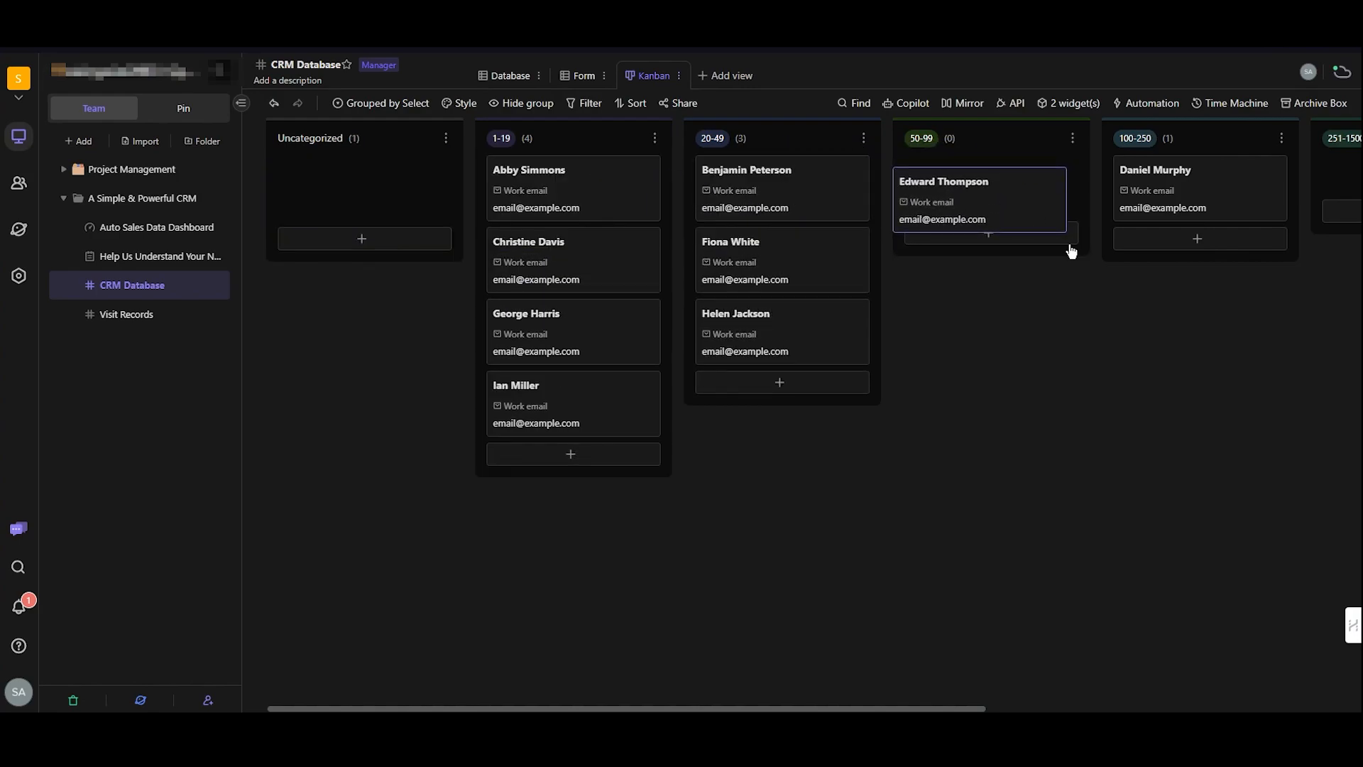
pyautogui.moveTo(779, 262); pyautogui.dragTo(347, 188)
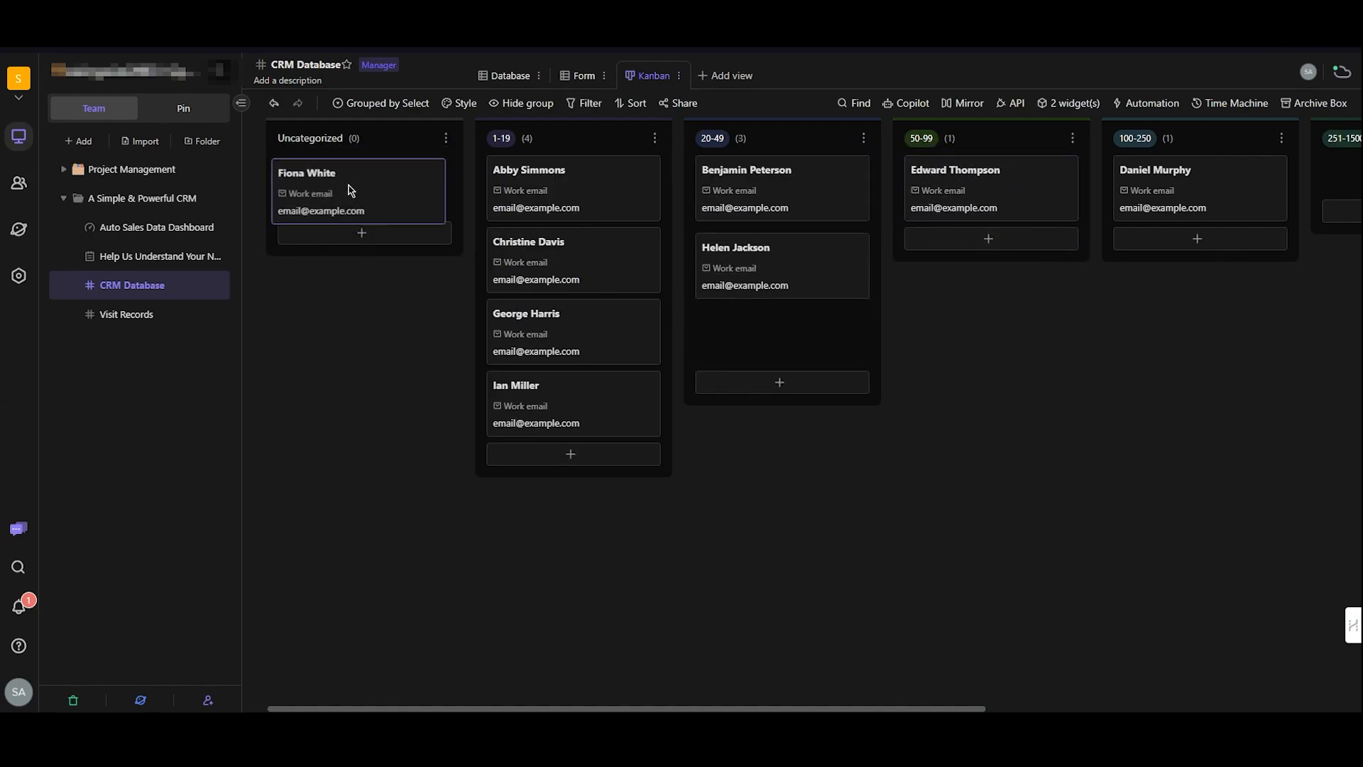
pyautogui.moveTo(547, 280); pyautogui.dragTo(1129, 264)
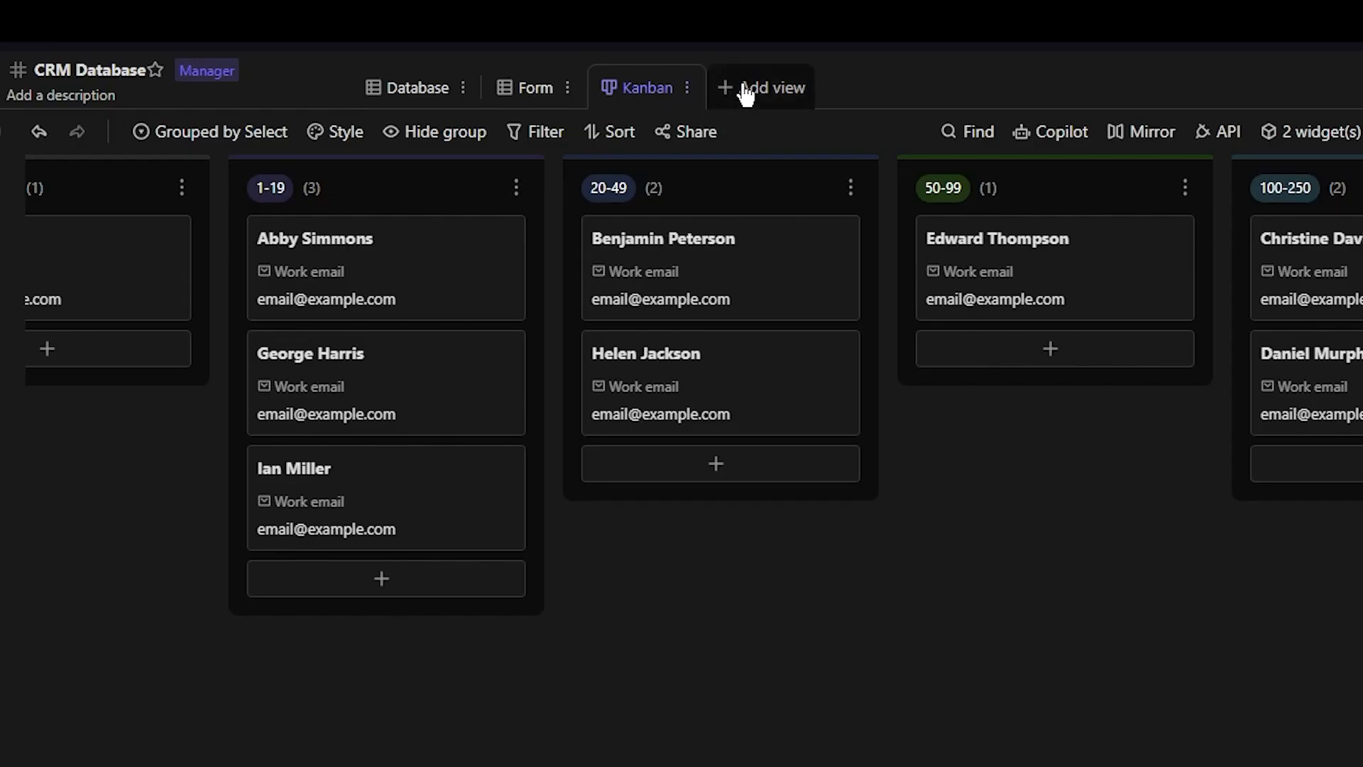
# - Close the Add view menu, cycle through Database, Form and Kanban, ending on the Database grid
pyautogui.click(745, 89)
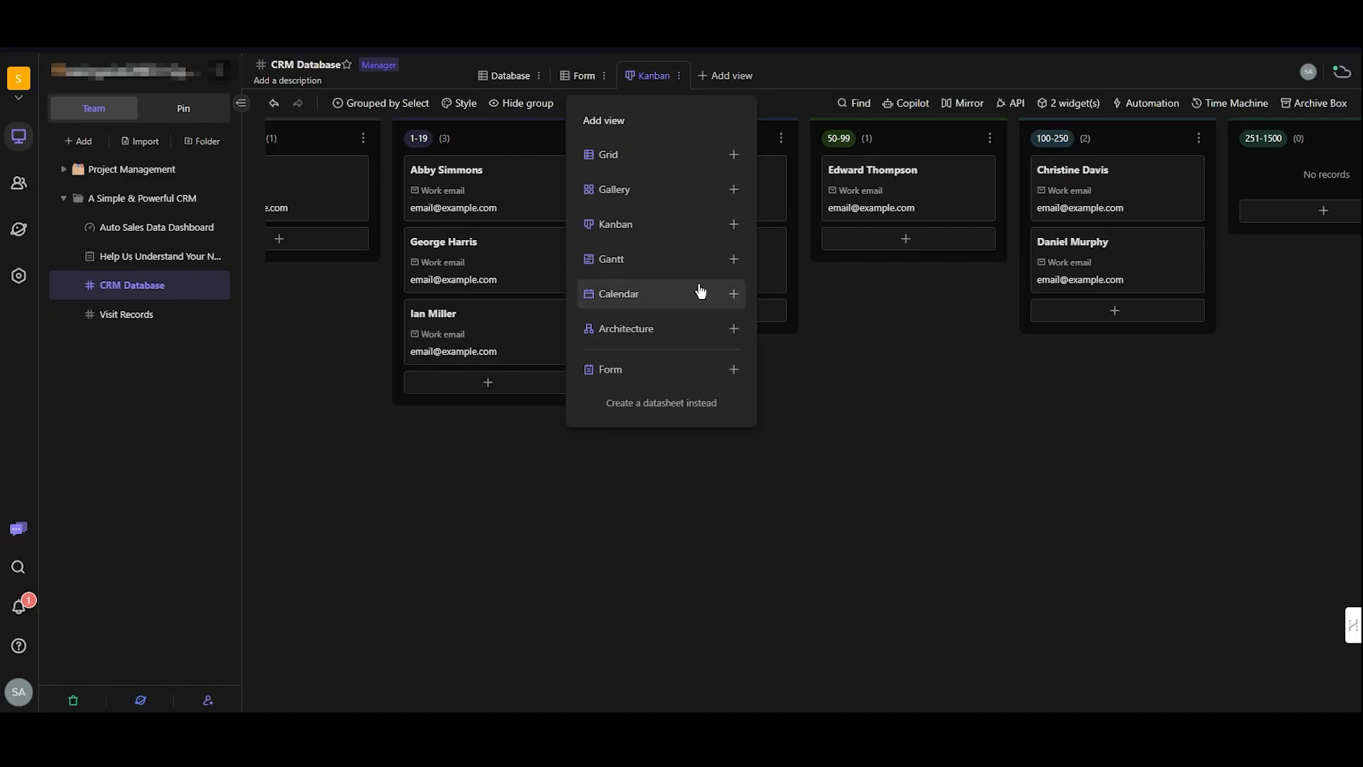
pyautogui.click(580, 82)
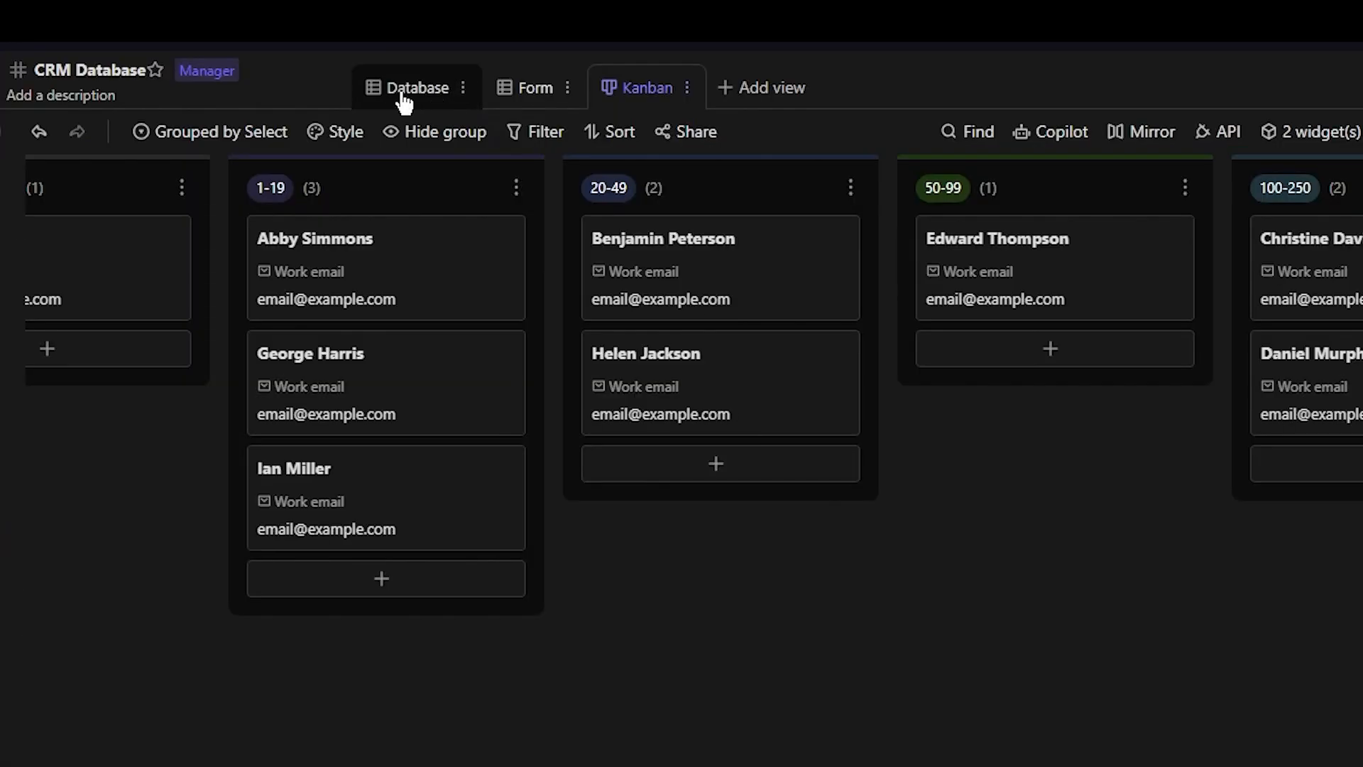
pyautogui.click(405, 99)
pyautogui.click(525, 106)
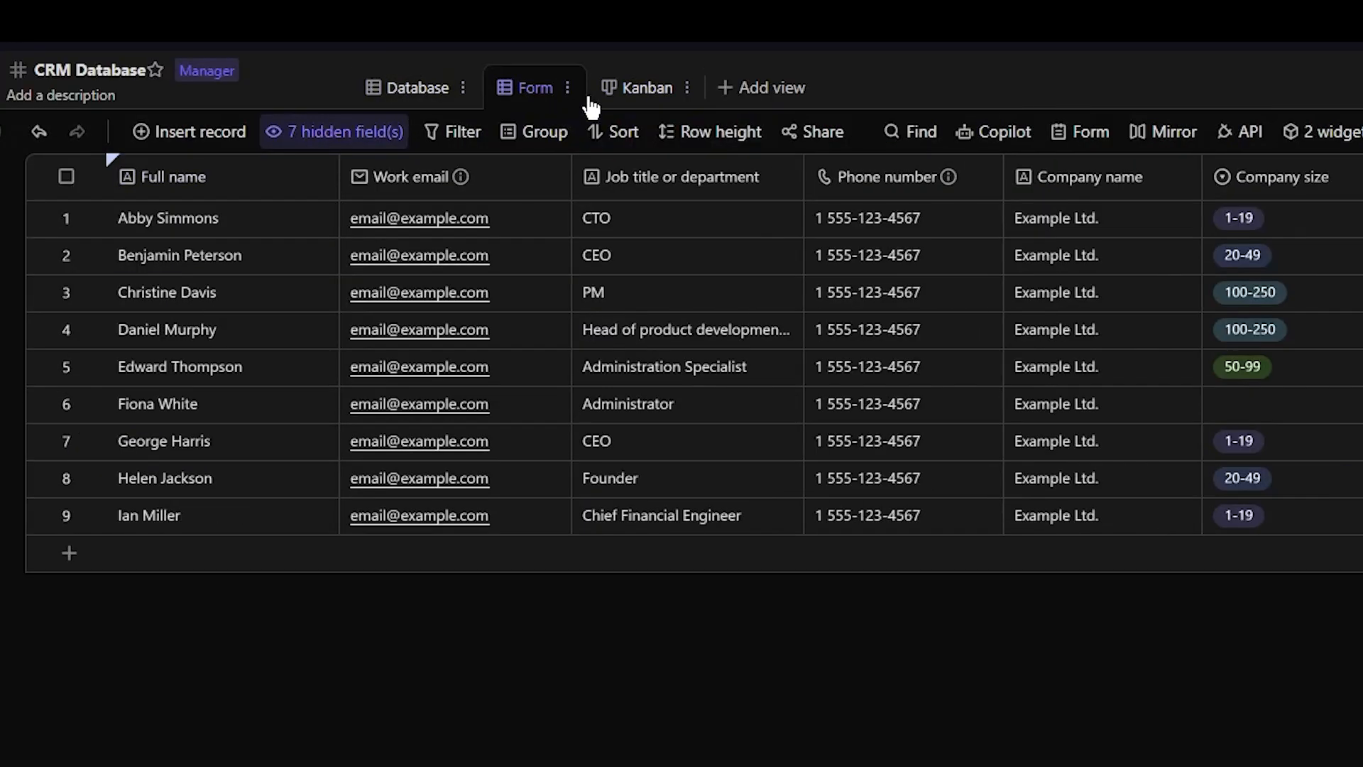
pyautogui.click(607, 105)
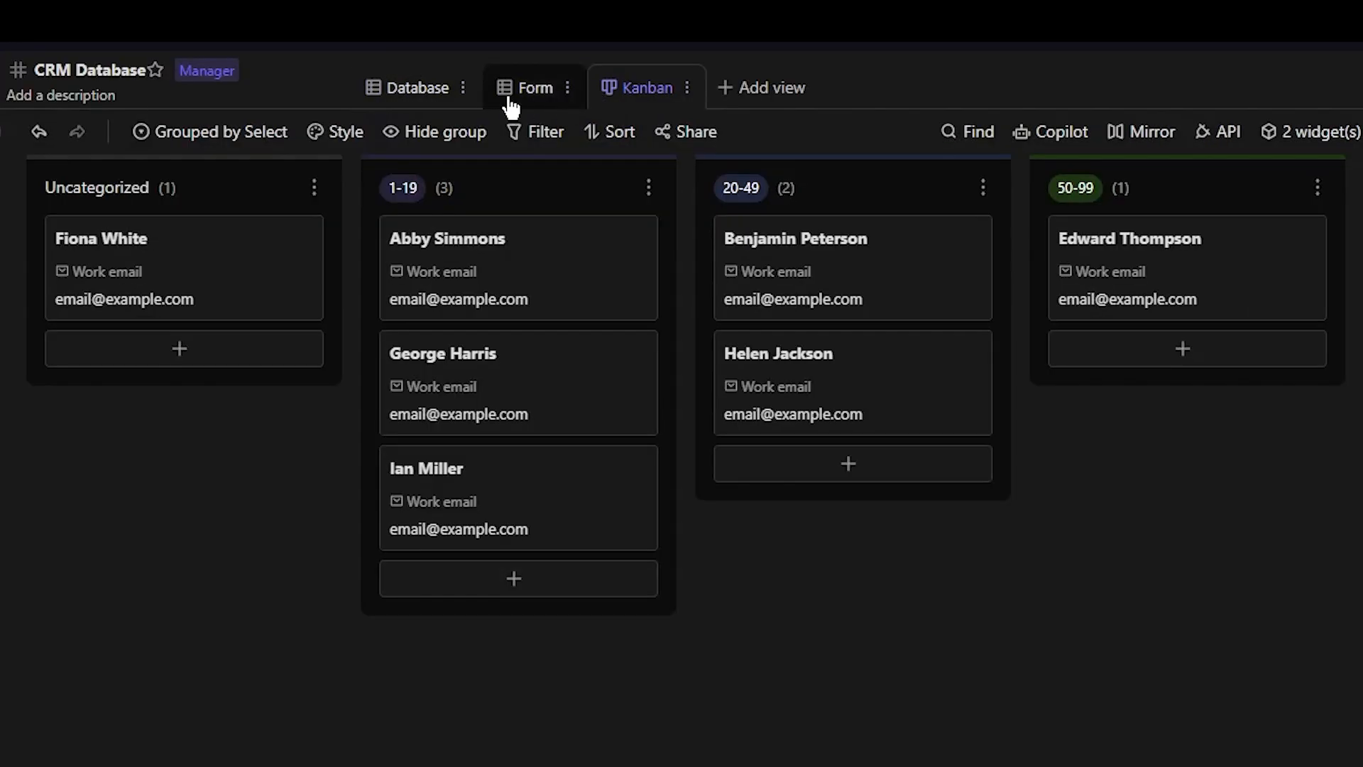
pyautogui.click(396, 100)
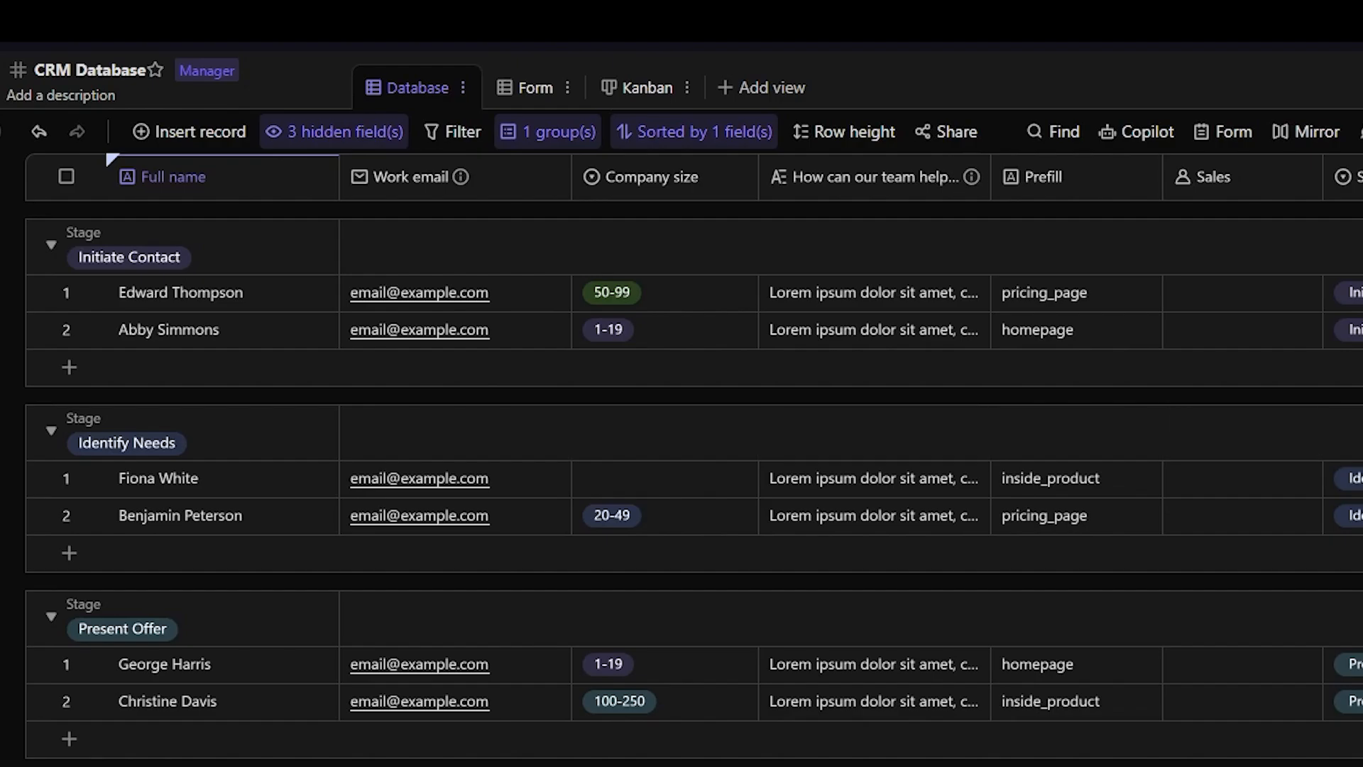